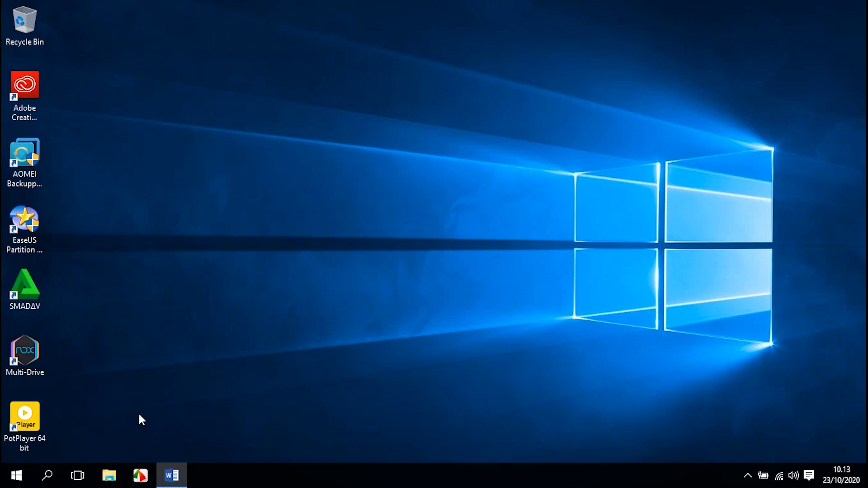
Launch Google Chrome and open the quizizz.com website
{"action": "left_click", "coordinate": [16, 475]}
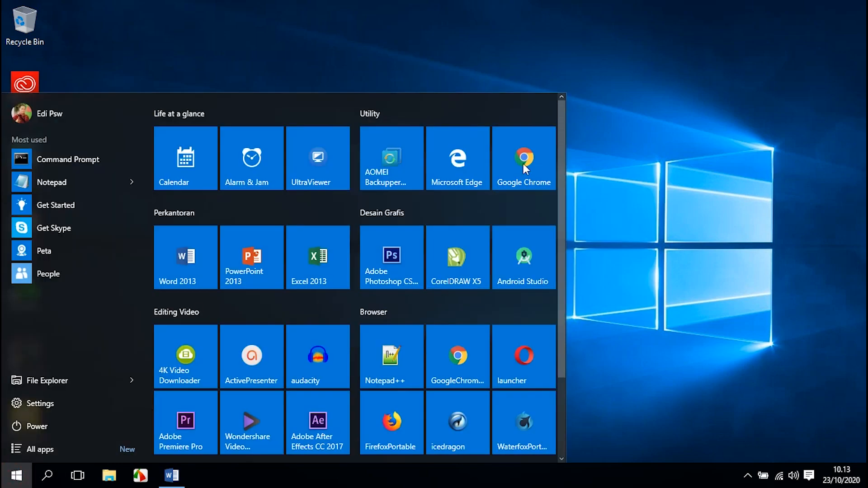
{"action": "left_click", "coordinate": [524, 167]}
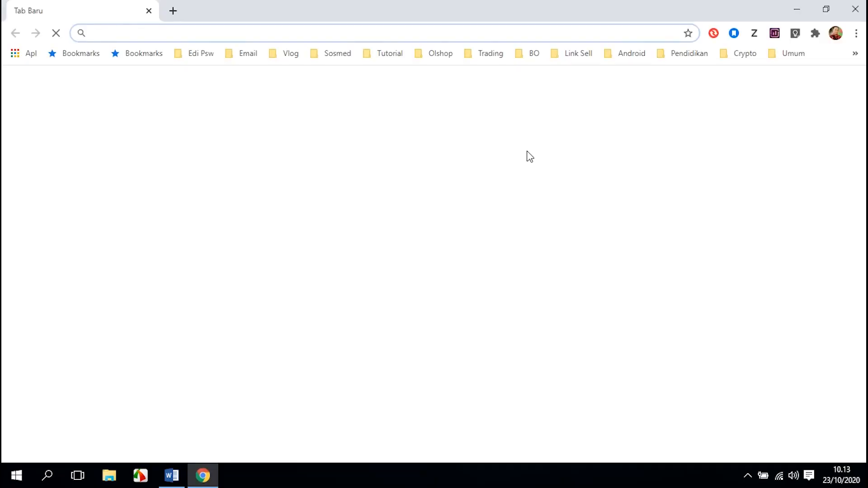
{"action": "type", "text": "qui"}
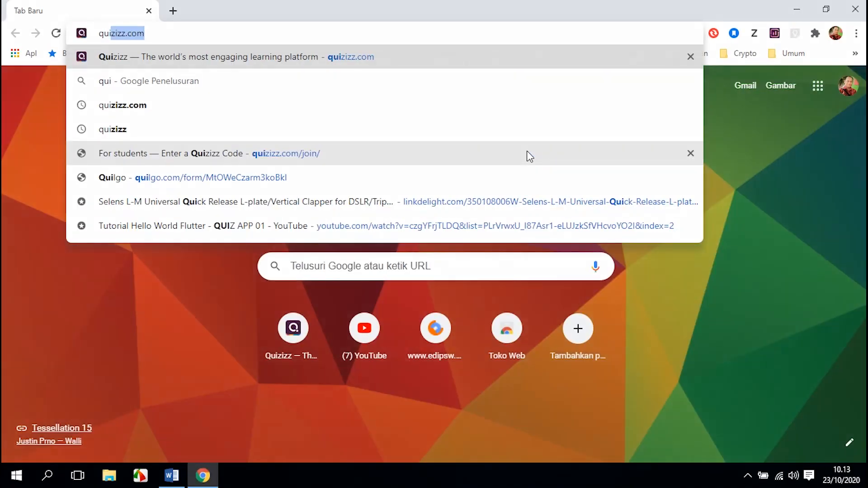
{"action": "type", "text": "zizz.com"}
{"action": "key", "text": "Return"}
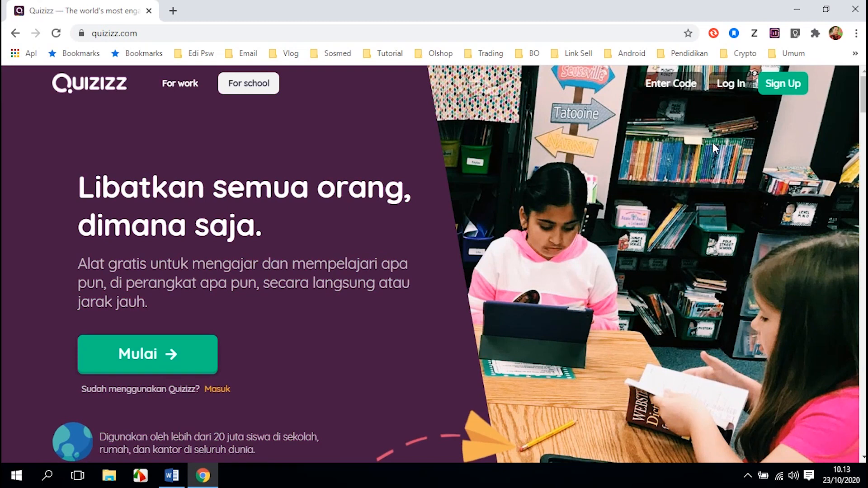
Log in to Quizizz through Gmail sign-in with the existing Google account
{"action": "left_click", "coordinate": [729, 85]}
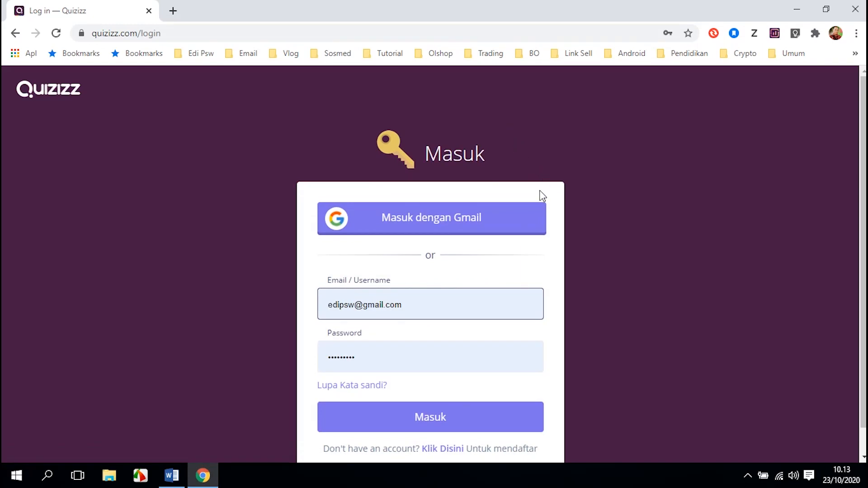
{"action": "left_click", "coordinate": [440, 221]}
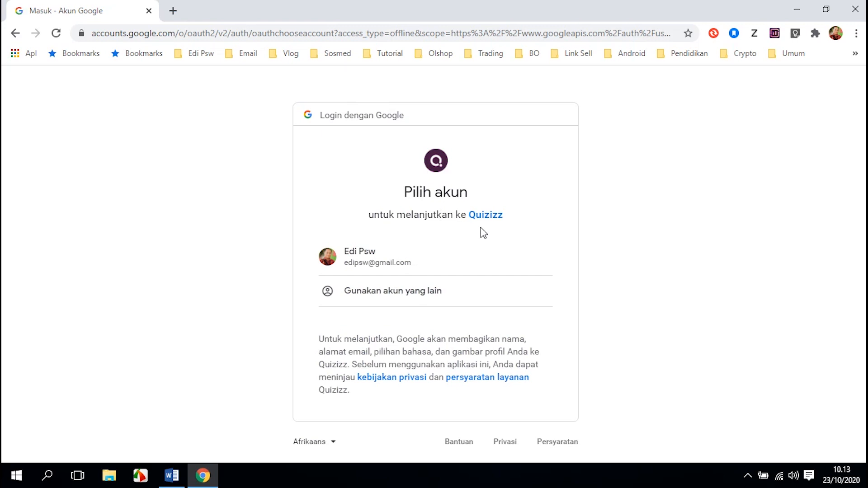
{"action": "left_click", "coordinate": [403, 256]}
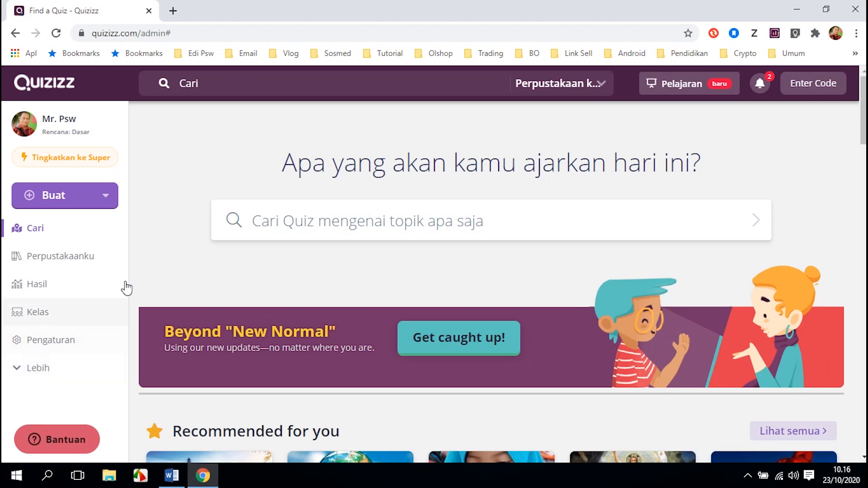
Create a new quiz named "Penilaian Harian 1" with Komputer as its subject
{"action": "left_click", "coordinate": [102, 197]}
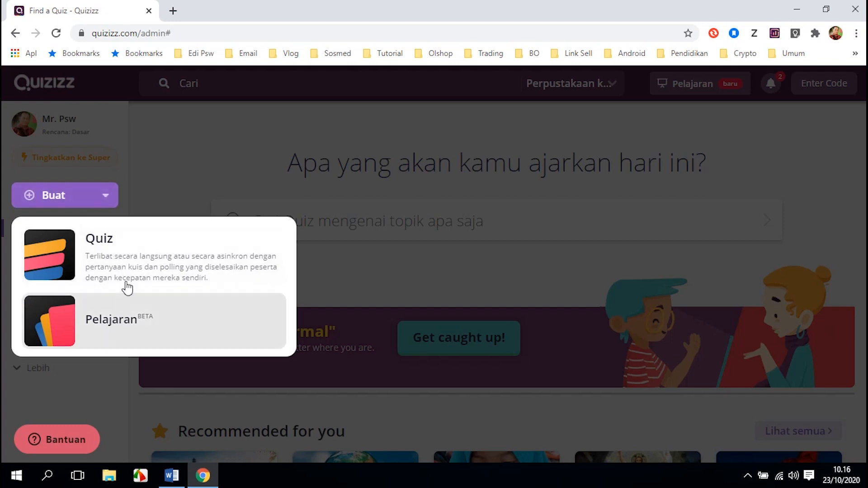
{"action": "left_click", "coordinate": [133, 258]}
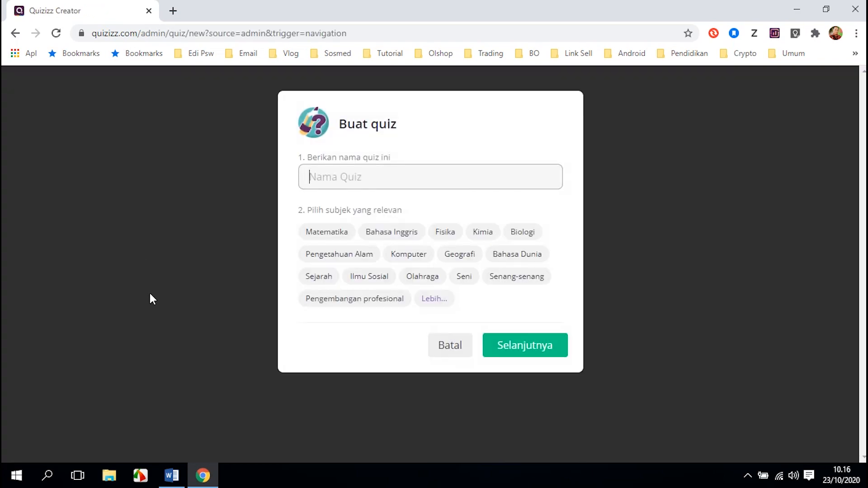
{"action": "left_click", "coordinate": [408, 178]}
{"action": "type", "text": "Pr"}
{"action": "key", "text": "BackSpace"}
{"action": "type", "text": "enilaian Harian "}
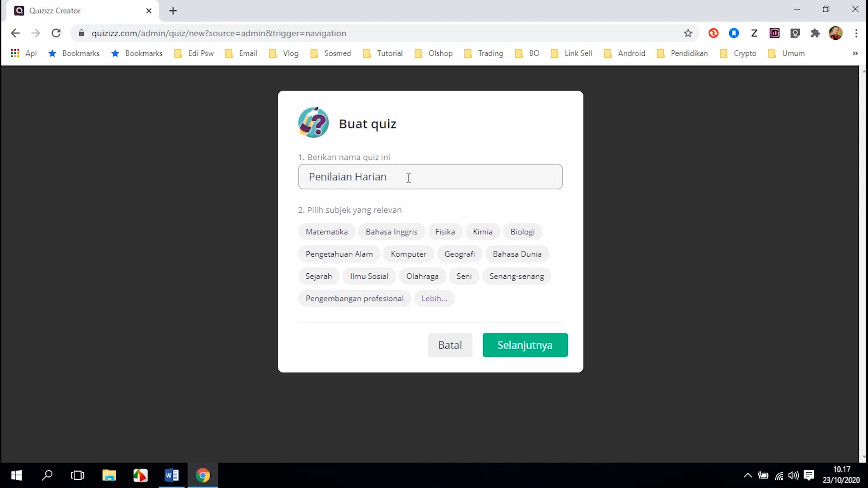
{"action": "type", "text": "1"}
{"action": "left_click", "coordinate": [441, 302]}
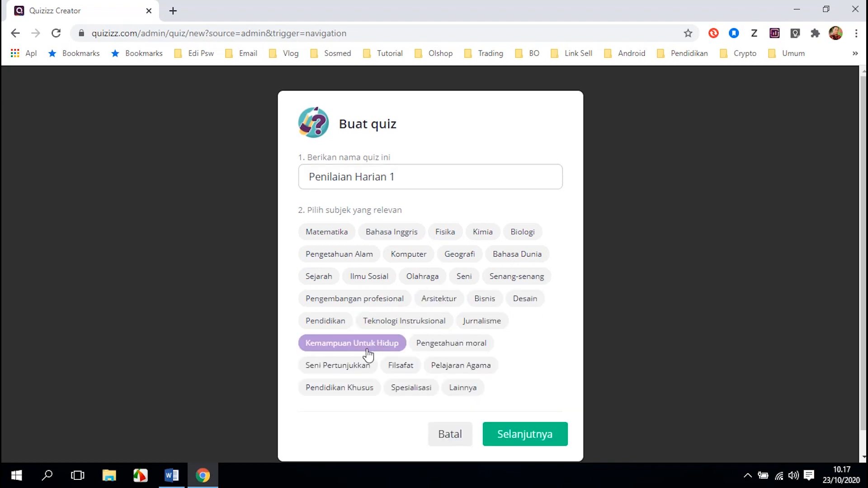
{"action": "left_click", "coordinate": [408, 254]}
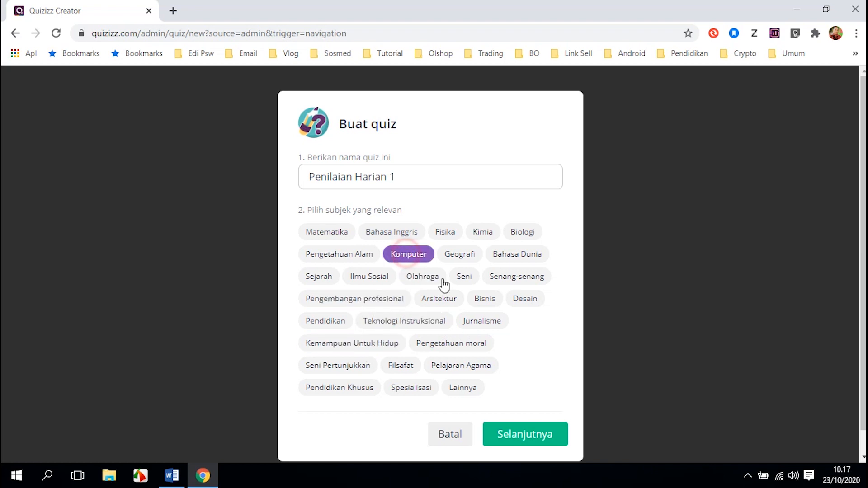
{"action": "left_click", "coordinate": [518, 436]}
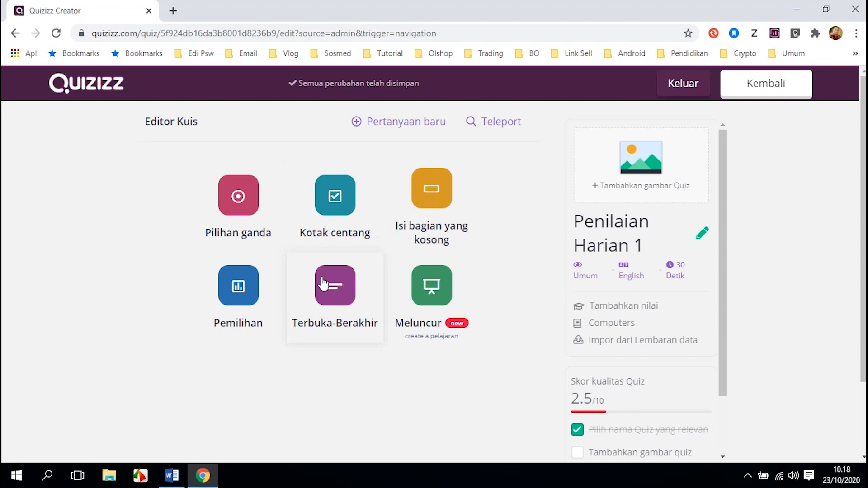
Add a multiple-choice (Pilihan ganda) question and paste in question 1's text from the Word document "KUMPULAN SOAL QUIZIZZ"
{"action": "left_click", "coordinate": [238, 202]}
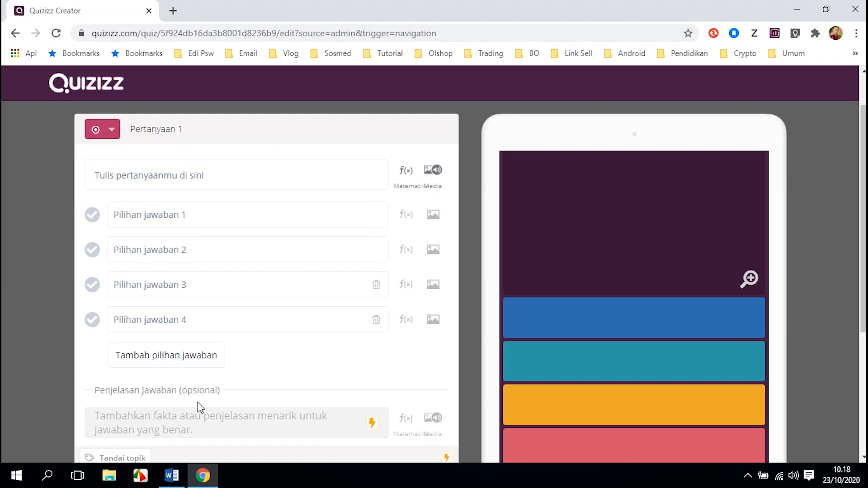
{"action": "left_click", "coordinate": [171, 476]}
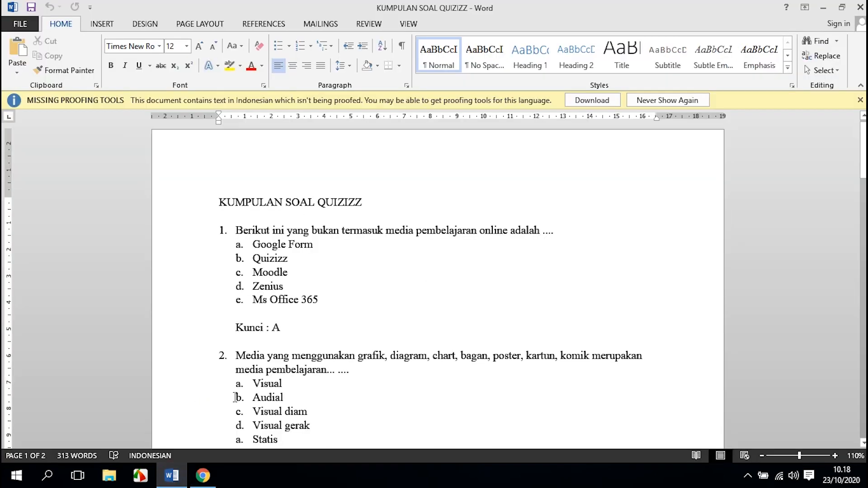
{"action": "left_click", "coordinate": [236, 230]}
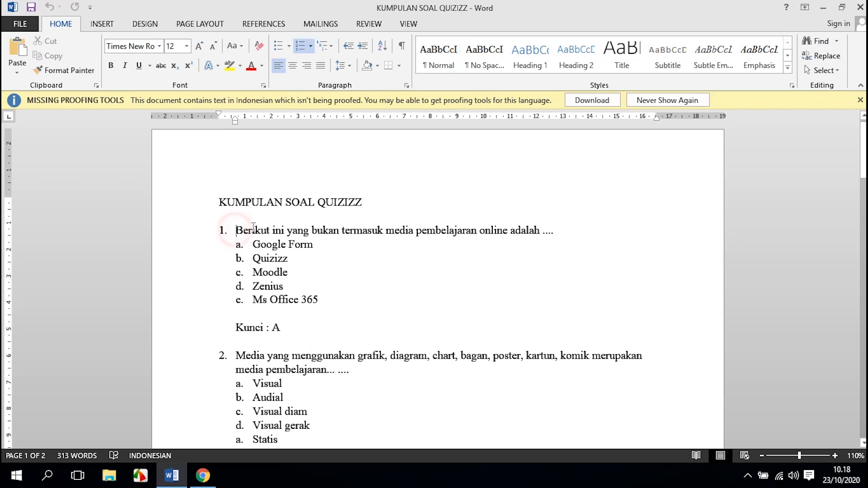
{"action": "left_click", "coordinate": [553, 231], "text": "shift"}
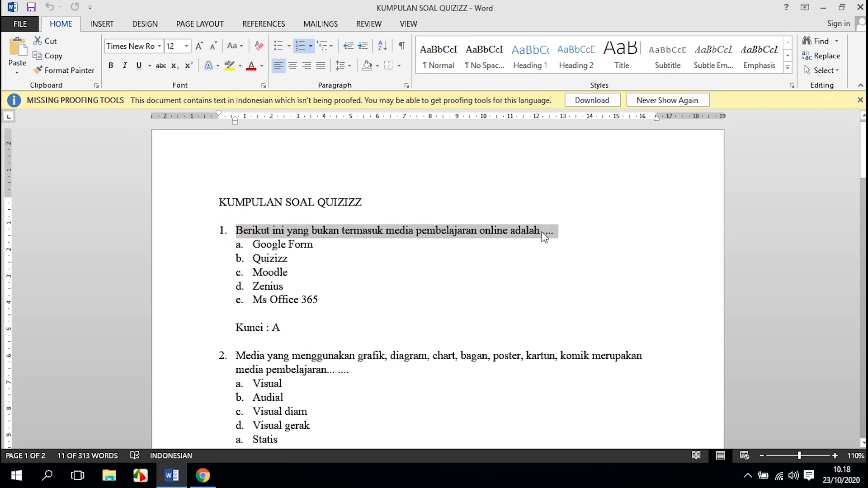
{"action": "left_click", "coordinate": [203, 475]}
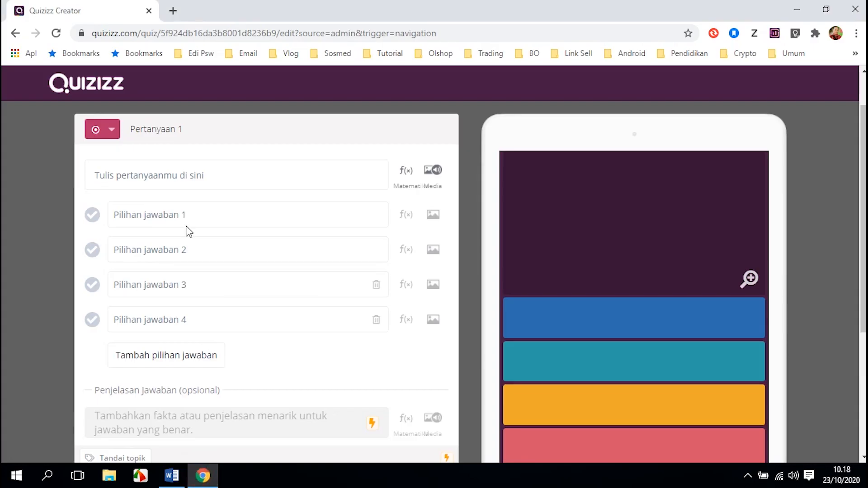
{"action": "left_click", "coordinate": [198, 181]}
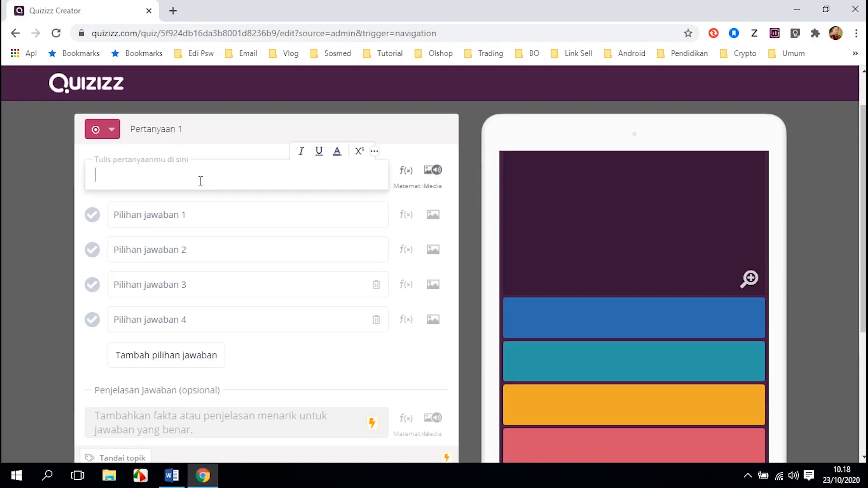
{"action": "left_click", "coordinate": [171, 475]}
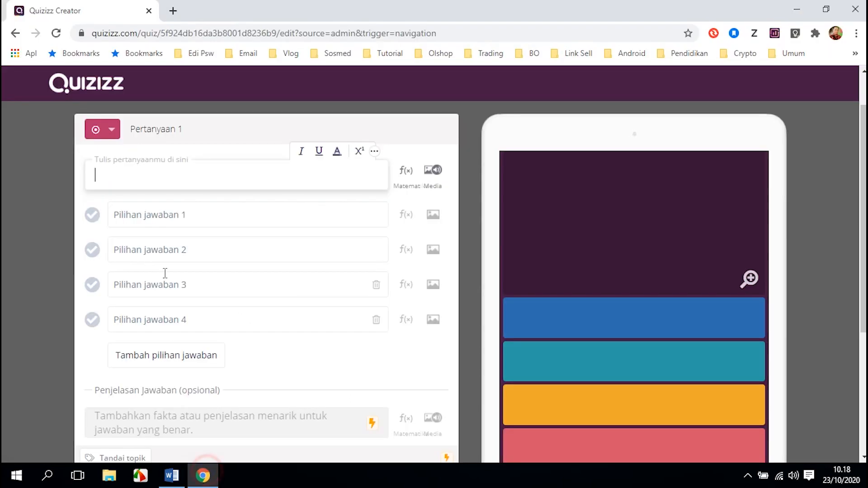
{"action": "left_click", "coordinate": [202, 475]}
{"action": "type", "text": "1.\tBerikut ini yang bukan termasuk media pembelajaran online adalah ...."}
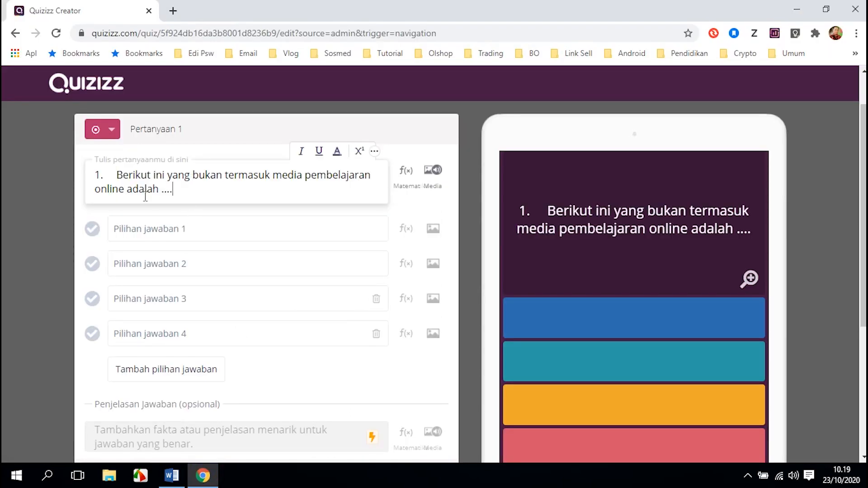
Remove the leading "1." and its spacing so the question text starts with "Berikut ini"
{"action": "left_click", "coordinate": [116, 176]}
{"action": "key", "text": "BackSpace"}
{"action": "key", "text": "BackSpace"}
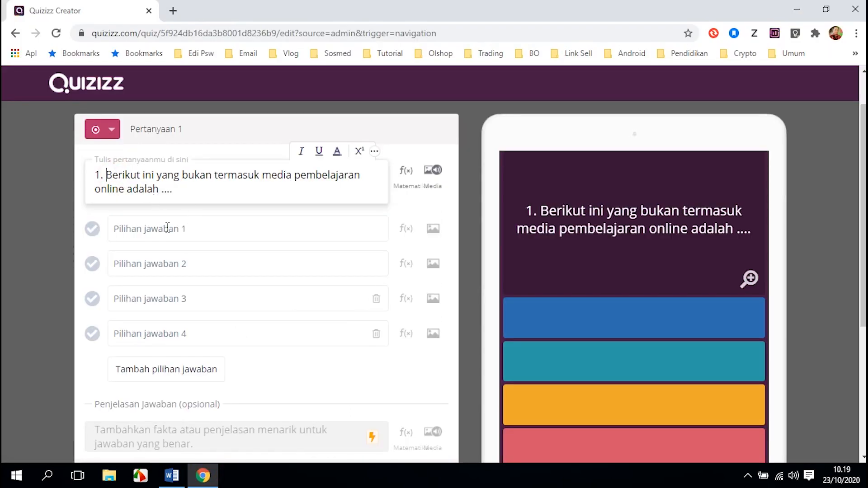
{"action": "key", "text": "BackSpace"}
Copy "Google Form" from the Word document into answer option 1 and strip the pasted list label before it
{"action": "left_click", "coordinate": [172, 475]}
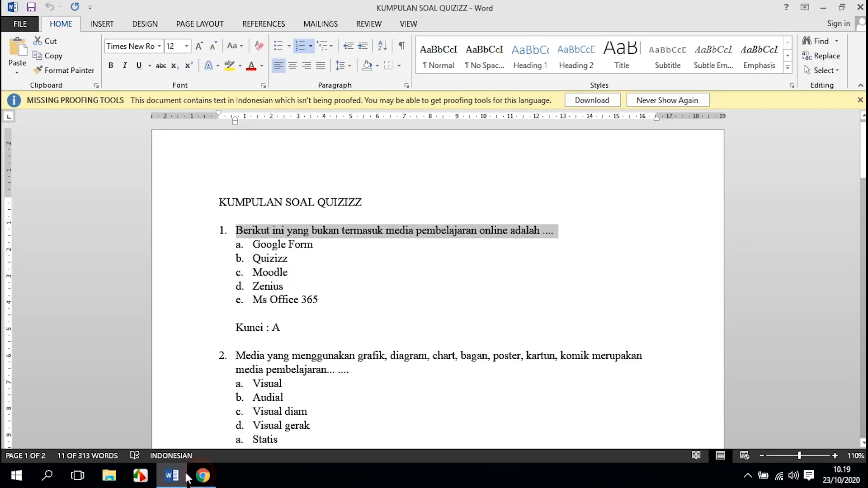
{"action": "left_click_drag", "start_coordinate": [251, 244], "coordinate": [312, 248]}
{"action": "left_click", "coordinate": [202, 475]}
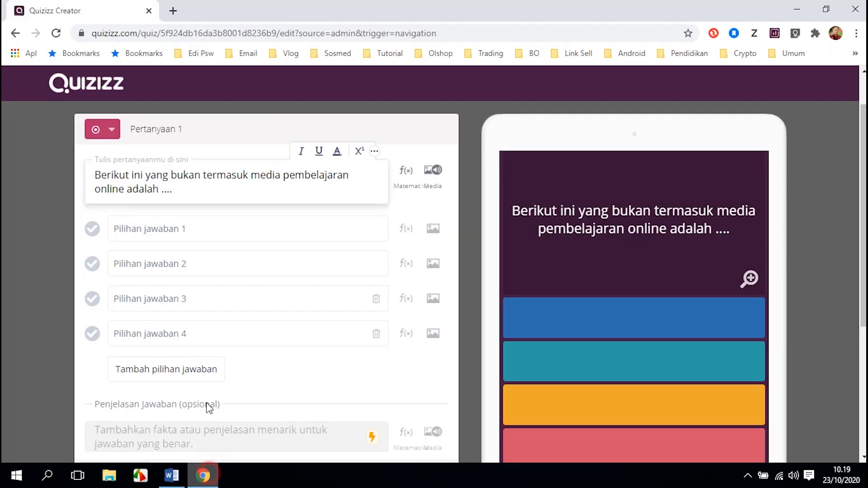
{"action": "left_click", "coordinate": [171, 228]}
{"action": "type", "text": "a.\tGoogle Form"}
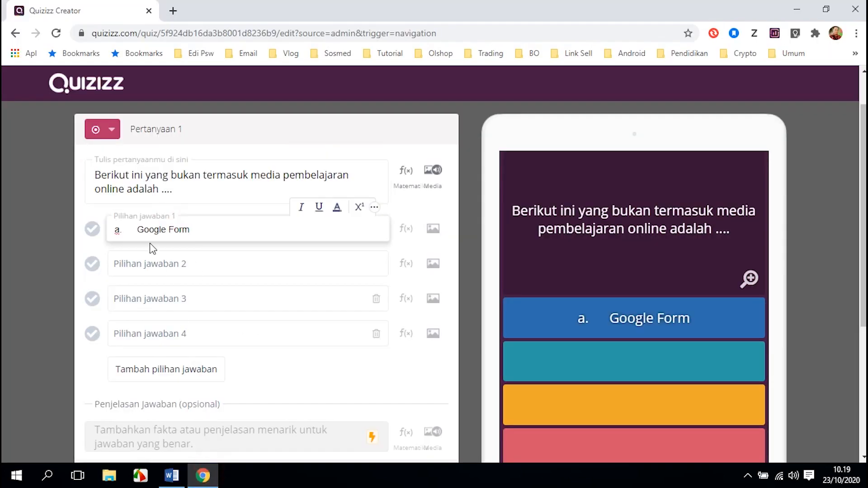
{"action": "left_click", "coordinate": [139, 229]}
{"action": "key", "text": "BackSpace"}
{"action": "key", "text": "BackSpace"}
{"action": "key", "text": "BackSpace"}
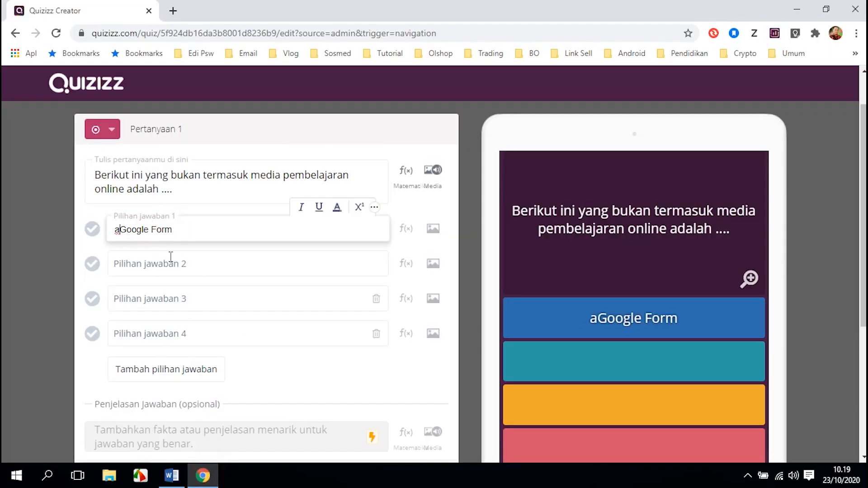
Copy only the word "Quizizz" from question 1 in the Word document and paste it into answer option 2
{"action": "left_click", "coordinate": [171, 475]}
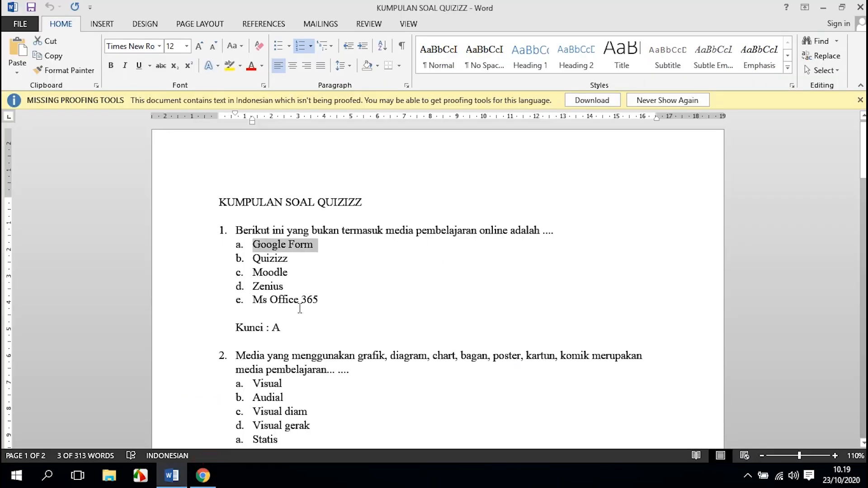
{"action": "left_click", "coordinate": [254, 258]}
{"action": "left_click_drag", "start_coordinate": [254, 258], "coordinate": [327, 252]}
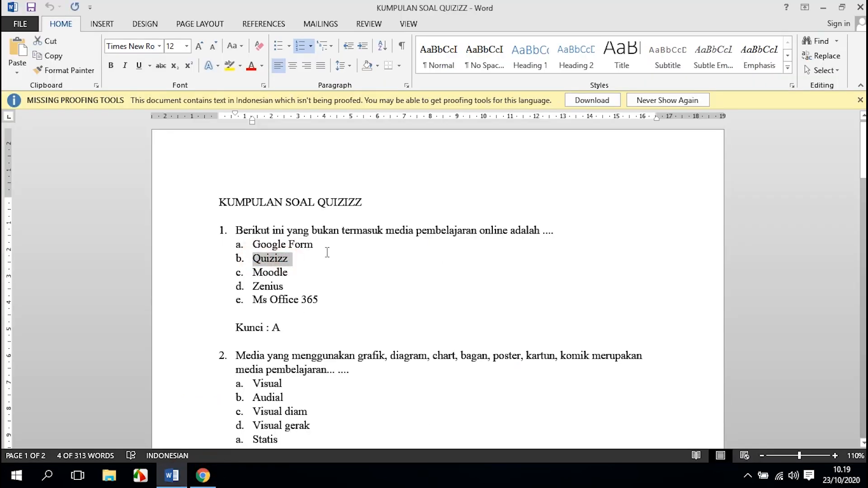
{"action": "key", "text": "shift+Left"}
{"action": "key", "text": "ctrl+c"}
{"action": "left_click", "coordinate": [203, 476]}
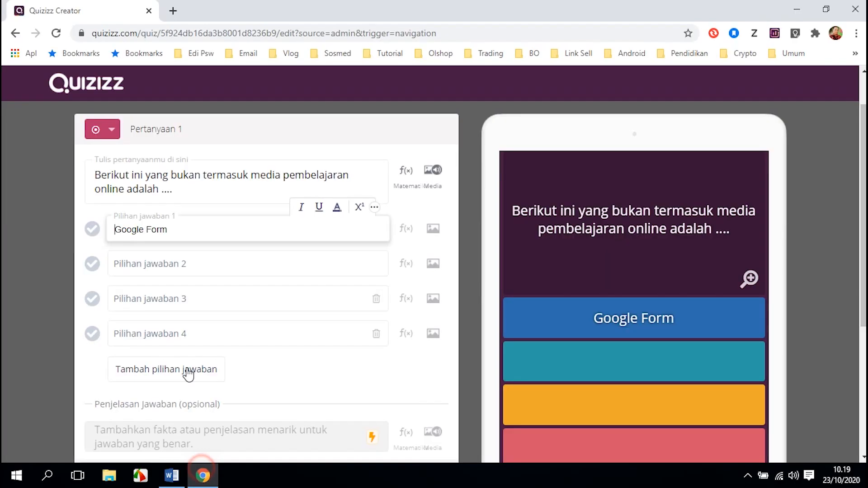
{"action": "left_click", "coordinate": [152, 258]}
{"action": "key", "text": "ctrl+v"}
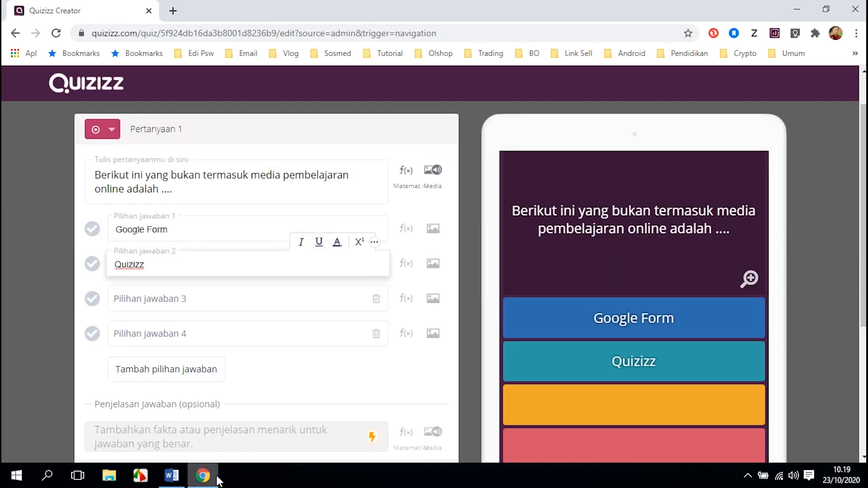
Copy "Moodle" from question 1 in the Word document and paste it into answer option 3
{"action": "left_click", "coordinate": [212, 475]}
{"action": "left_click", "coordinate": [254, 273]}
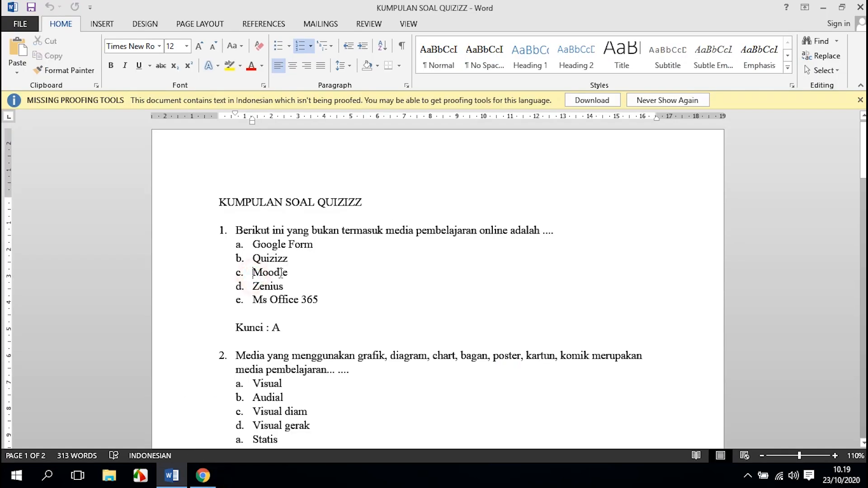
{"action": "double_click", "coordinate": [289, 273]}
{"action": "key", "text": "ctrl+c"}
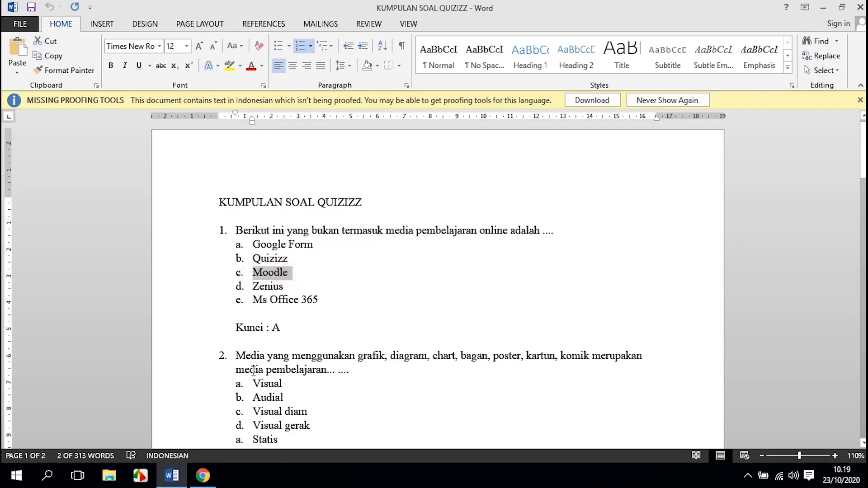
{"action": "left_click", "coordinate": [202, 475]}
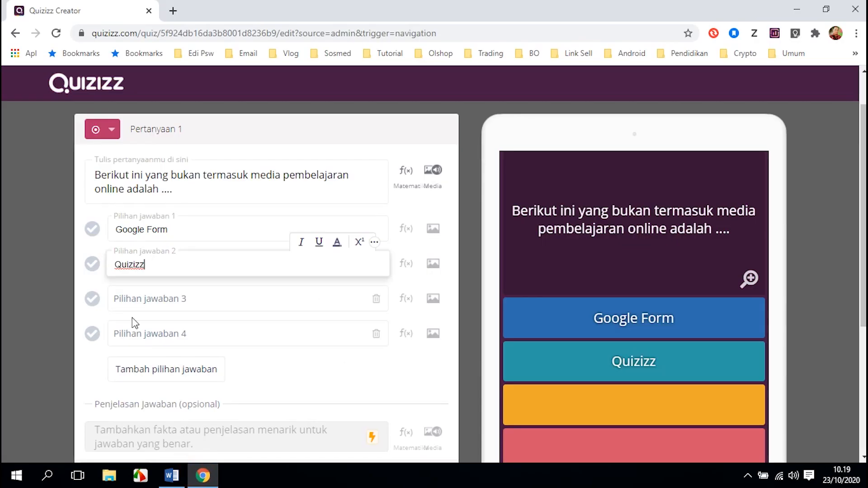
{"action": "left_click", "coordinate": [133, 303]}
{"action": "key", "text": "ctrl+v"}
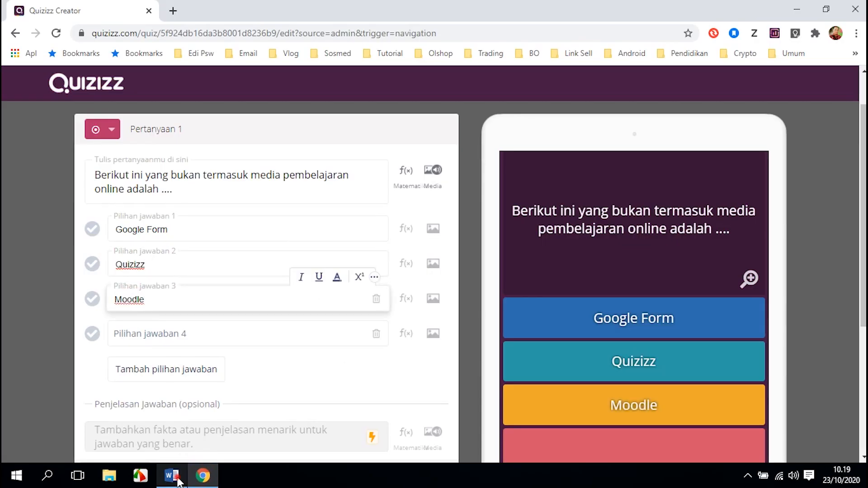
Copy "Zenius" from question 1 in the Word document and paste it into answer option 4
{"action": "left_click", "coordinate": [171, 476]}
{"action": "left_click_drag", "start_coordinate": [253, 288], "coordinate": [287, 289]}
{"action": "key", "text": "ctrl+c"}
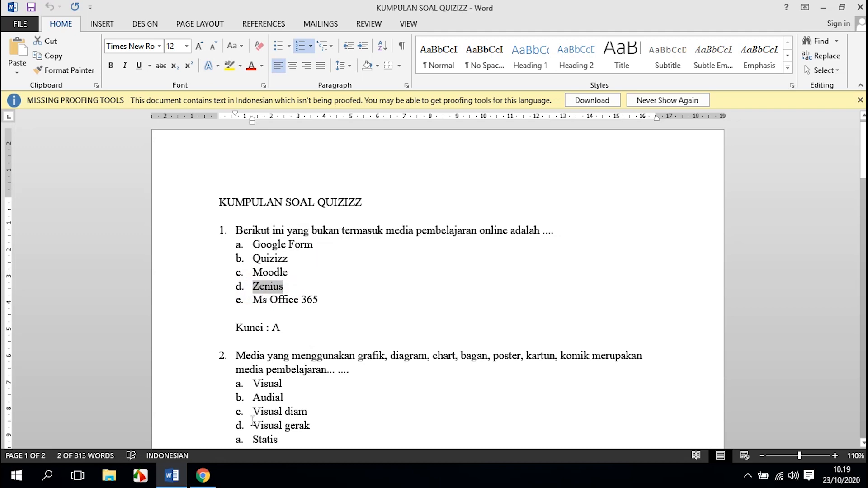
{"action": "left_click", "coordinate": [203, 475]}
{"action": "left_click", "coordinate": [131, 329]}
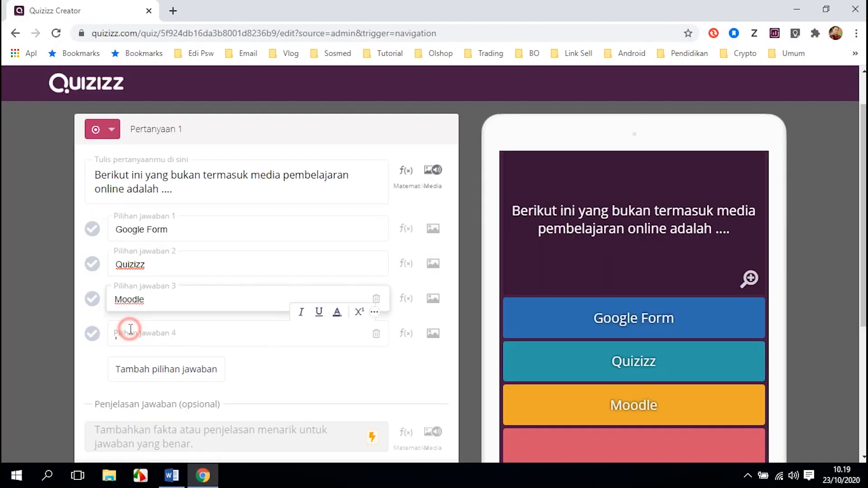
{"action": "key", "text": "ctrl+v"}
Copy "Ms Office 365" from the Word document and paste it into a newly added fifth answer option
{"action": "left_click", "coordinate": [171, 475]}
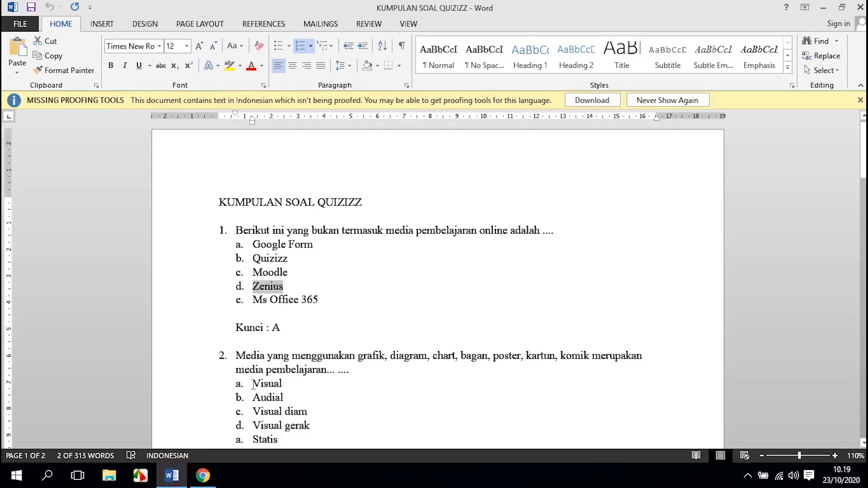
{"action": "left_click_drag", "start_coordinate": [252, 300], "coordinate": [333, 315]}
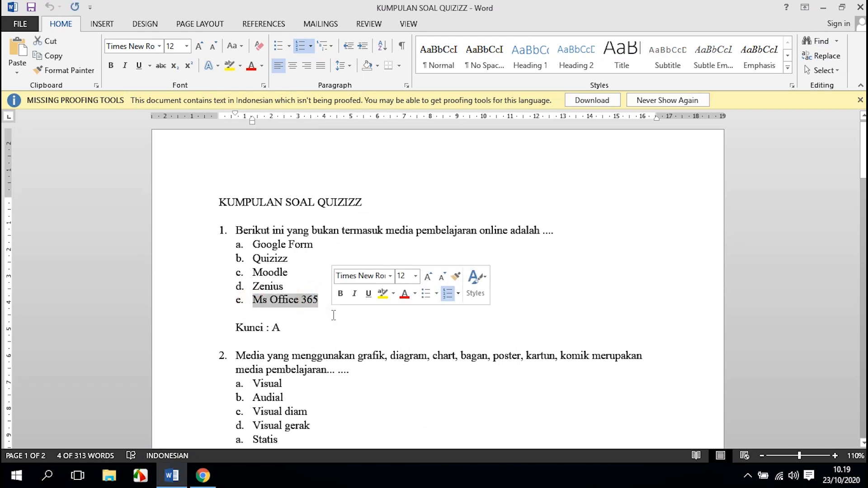
{"action": "key", "text": "ctrl+c"}
{"action": "left_click", "coordinate": [202, 475]}
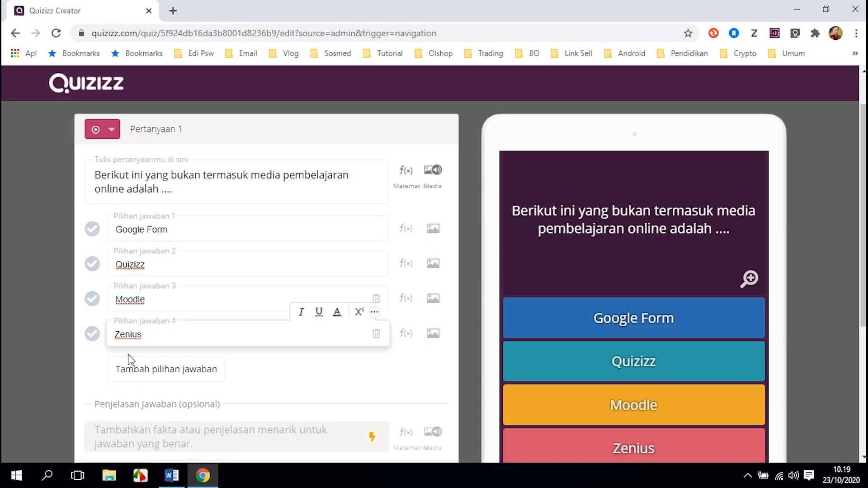
{"action": "left_click", "coordinate": [134, 366]}
{"action": "left_click", "coordinate": [136, 369]}
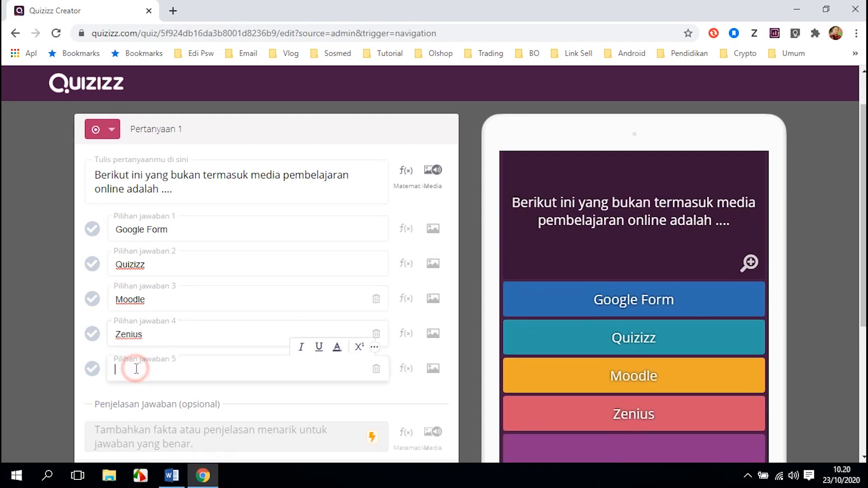
{"action": "key", "text": "ctrl+v"}
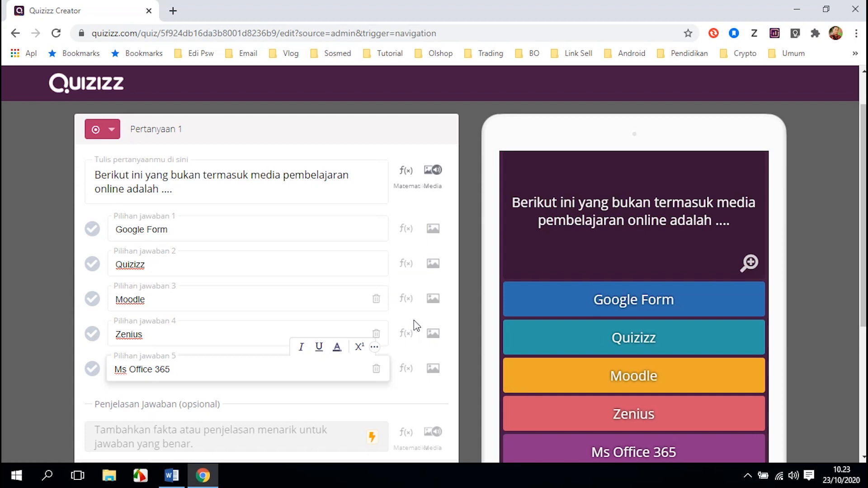
Check the answer key of question 1 in the Word document and mark "Google Form" as the correct answer
{"action": "left_click", "coordinate": [180, 482]}
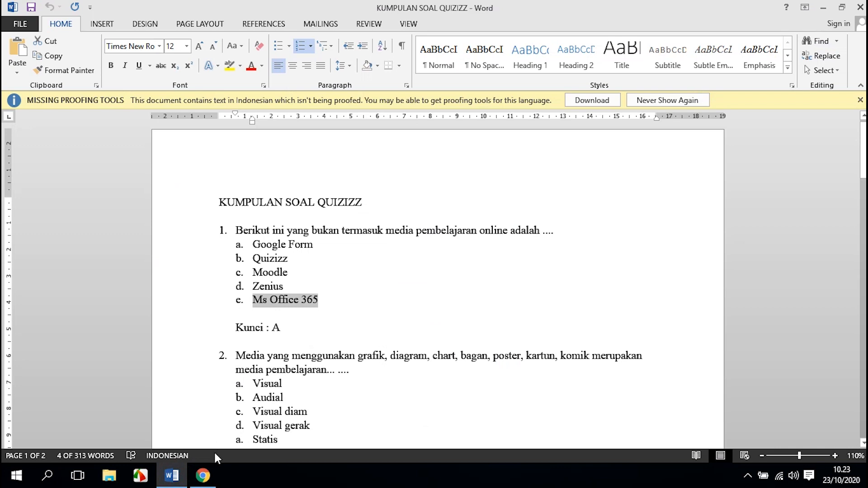
{"action": "left_click", "coordinate": [202, 476]}
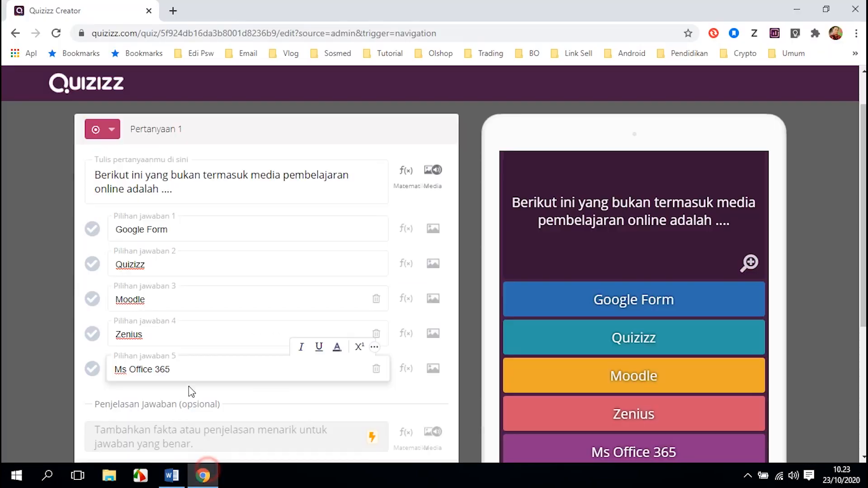
{"action": "left_click", "coordinate": [96, 229]}
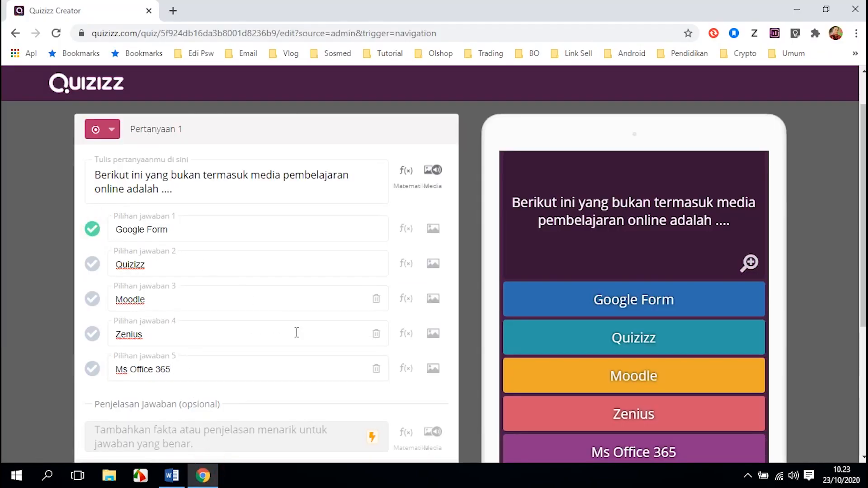
Set the time limit of question 1 to 60 seconds (60 Detik) and save the question
{"action": "scroll", "coordinate": [297, 333], "scroll_direction": "down", "scroll_amount": 4}
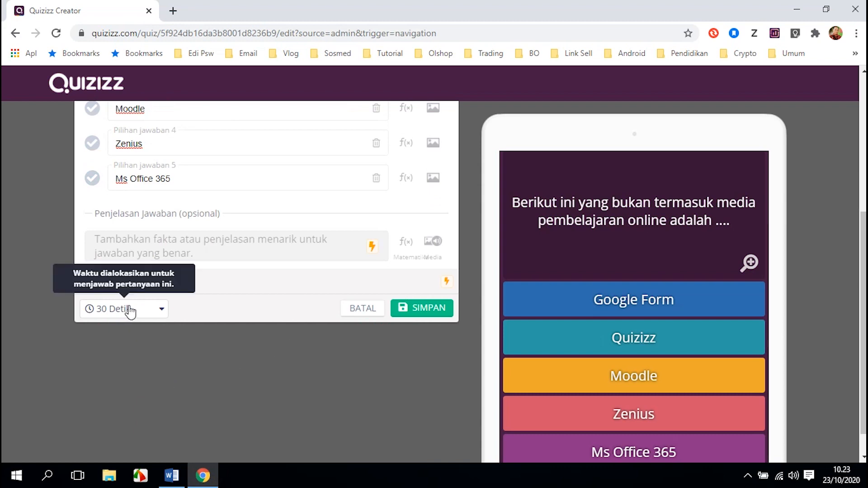
{"action": "left_click", "coordinate": [162, 310]}
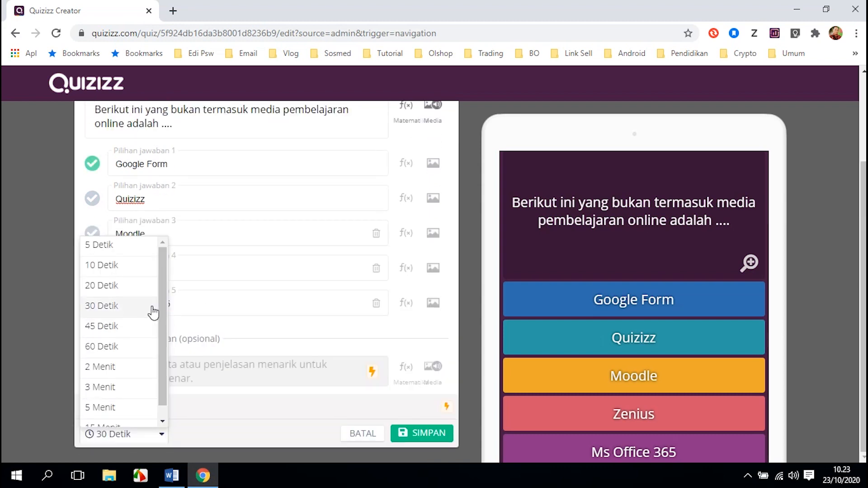
{"action": "left_click", "coordinate": [110, 345]}
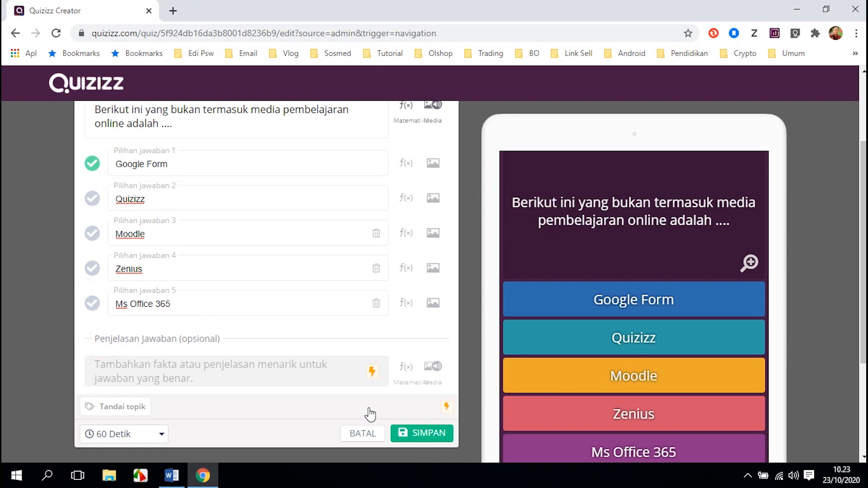
{"action": "left_click", "coordinate": [423, 434]}
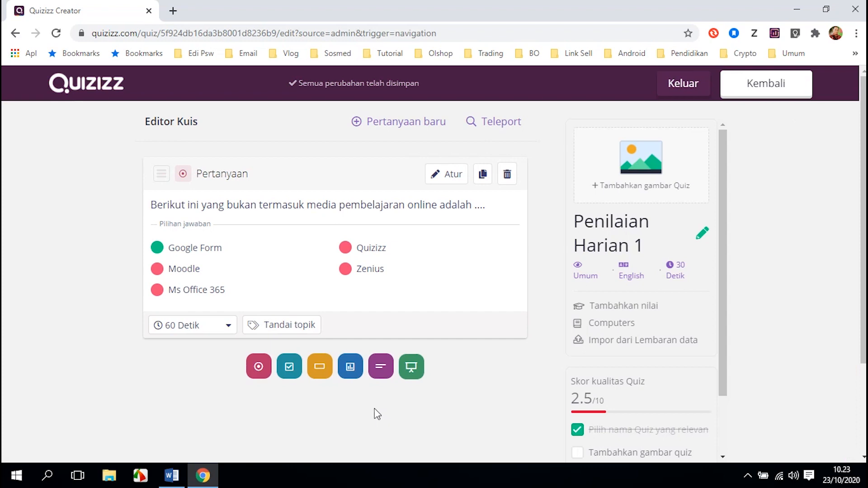
Add a second multiple-choice question and paste the question 2 text, starting "Media yang menggunakan grafik", from the Word document
{"action": "left_click", "coordinate": [263, 375]}
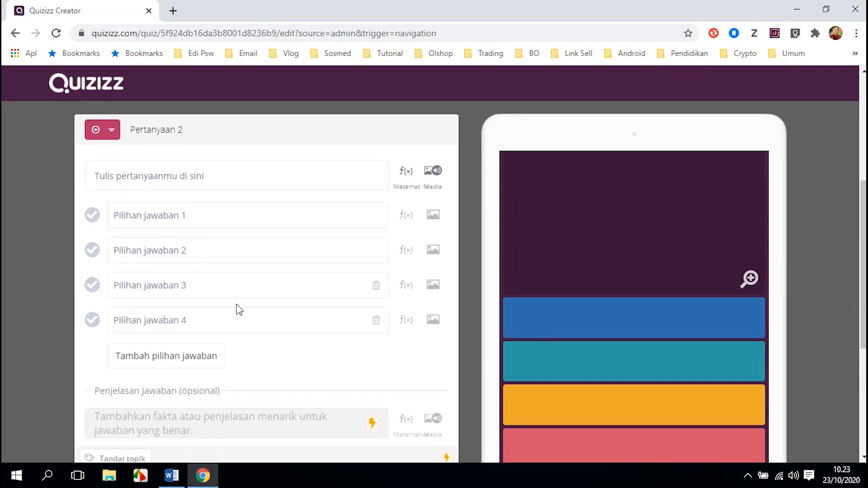
{"action": "left_click", "coordinate": [172, 475]}
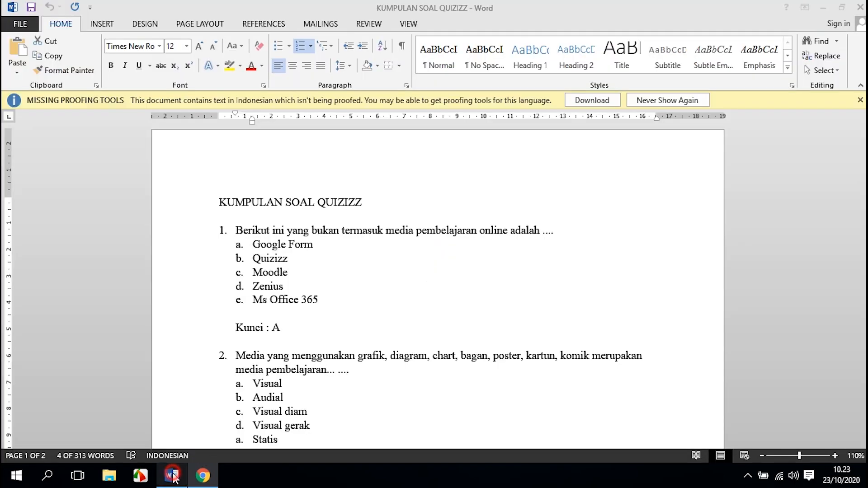
{"action": "left_click", "coordinate": [237, 351]}
{"action": "left_click", "coordinate": [348, 367], "text": "shift"}
{"action": "key", "text": "ctrl+c"}
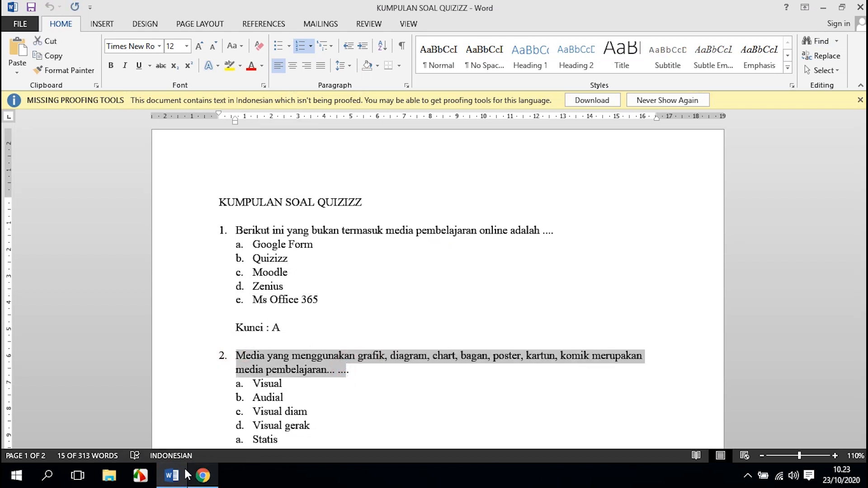
{"action": "left_click", "coordinate": [202, 475]}
{"action": "left_click", "coordinate": [157, 181]}
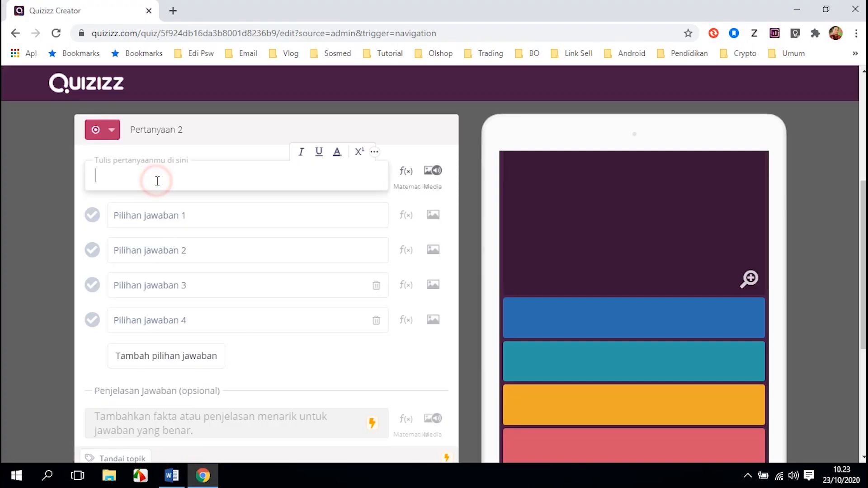
{"action": "key", "text": "ctrl+v"}
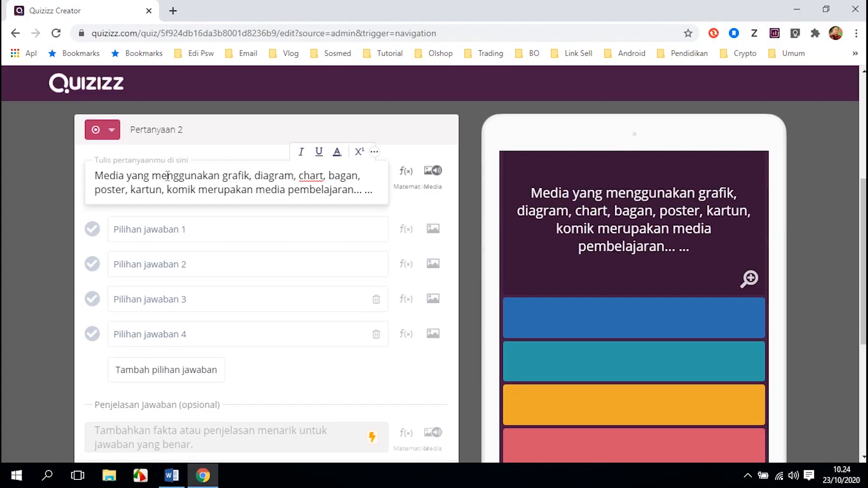
Transfer "Visual" and "Audial" from the Word document into answer options 1 and 2 of question 2
{"action": "left_click", "coordinate": [202, 475]}
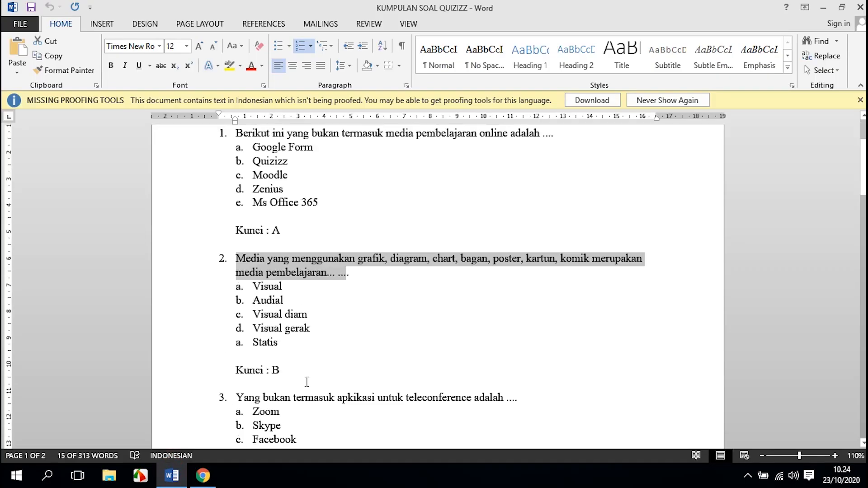
{"action": "double_click", "coordinate": [256, 287]}
{"action": "left_click", "coordinate": [202, 476]}
{"action": "type", "text": "Visual"}
{"action": "left_click", "coordinate": [202, 475]}
{"action": "double_click", "coordinate": [268, 300]}
{"action": "left_click", "coordinate": [202, 475]}
{"action": "type", "text": "Audial"}
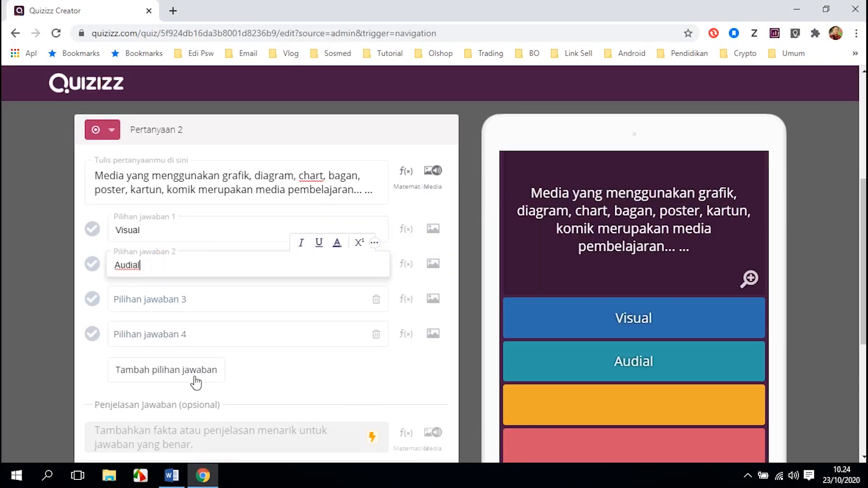
Transfer "Visual diam" and "Visual gerak" from the Word document into answer options 3 and 4 of question 2
{"action": "left_click", "coordinate": [203, 475]}
{"action": "left_click_drag", "start_coordinate": [253, 314], "coordinate": [309, 328]}
{"action": "left_click", "coordinate": [203, 476]}
{"action": "type", "text": "Visual diam"}
{"action": "left_click", "coordinate": [203, 476]}
{"action": "left_click", "coordinate": [203, 475]}
{"action": "type", "text": "Visual gerak"}
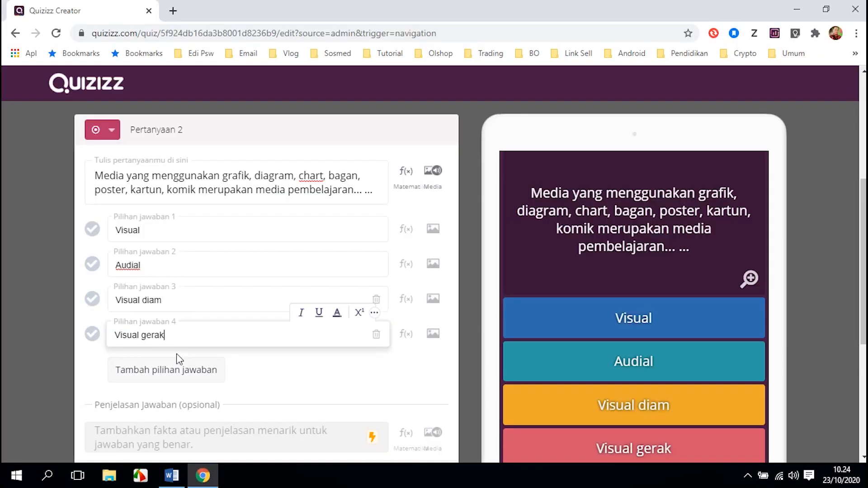
Add "Statis" from the Word document as the fifth answer option and save question 2
{"action": "left_click", "coordinate": [203, 475]}
{"action": "double_click", "coordinate": [265, 342]}
{"action": "left_click", "coordinate": [202, 475]}
{"action": "type", "text": "Statis"}
{"action": "left_click", "coordinate": [164, 310]}
{"action": "left_click", "coordinate": [416, 310]}
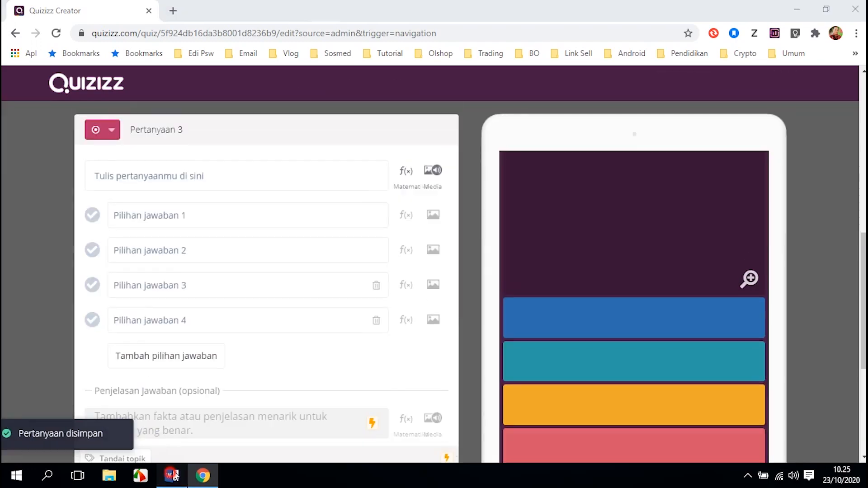
Copy the question 3 text "Yang bukan termasuk apkikasi untuk teleconference adalah ...." from the Word document into question 3
{"action": "left_click", "coordinate": [172, 476]}
{"action": "scroll", "coordinate": [407, 271], "scroll_direction": "down", "scroll_amount": 2}
{"action": "left_click_drag", "start_coordinate": [236, 300], "coordinate": [515, 302]}
{"action": "left_click", "coordinate": [203, 476]}
{"action": "key", "text": "ctrl+v"}
Copy "Zoom" and "Skype" from the Word document into answer options 1 and 2 of question 3
{"action": "left_click", "coordinate": [172, 476]}
{"action": "double_click", "coordinate": [266, 314]}
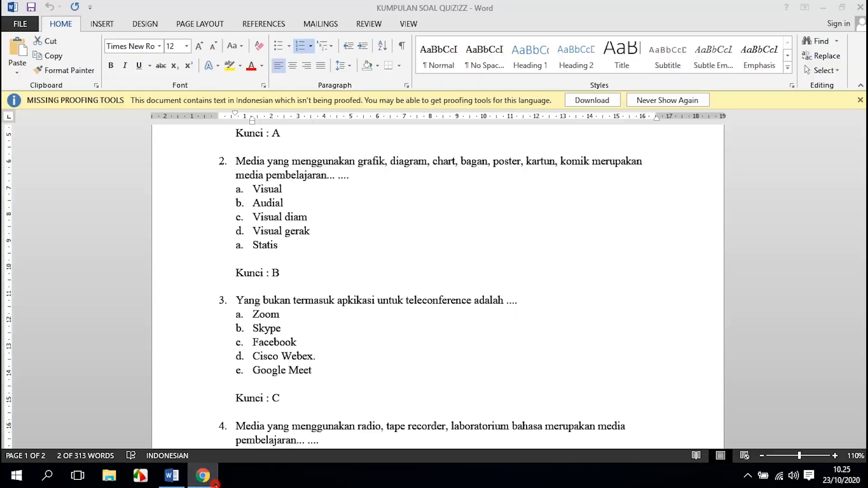
{"action": "left_click", "coordinate": [203, 476]}
{"action": "left_click", "coordinate": [181, 230]}
{"action": "key", "text": "ctrl+v"}
{"action": "left_click", "coordinate": [162, 257]}
{"action": "left_click", "coordinate": [172, 476]}
{"action": "double_click", "coordinate": [311, 321]}
{"action": "left_click", "coordinate": [202, 475]}
{"action": "key", "text": "ctrl+v"}
Copy "Facebook" and "Cisco Webex" from the Word document into answer options 3 and 4 of question 3
{"action": "double_click", "coordinate": [314, 340]}
{"action": "left_click_drag", "start_coordinate": [253, 357], "coordinate": [312, 356]}
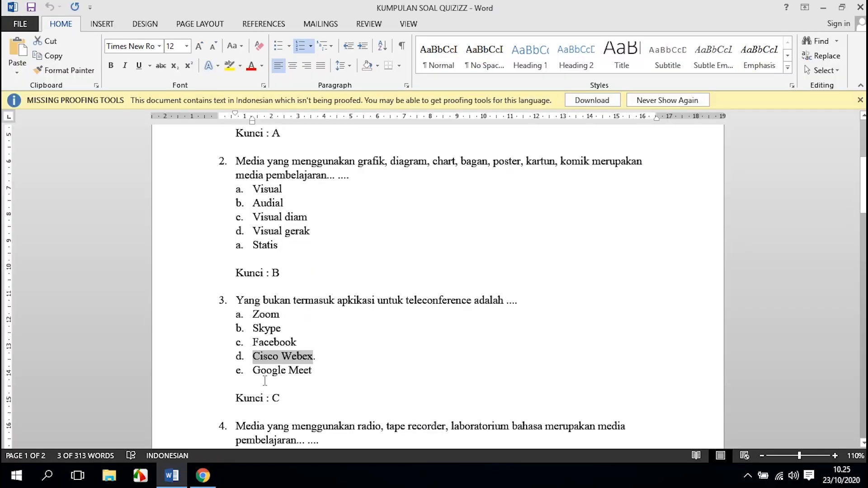
{"action": "left_click", "coordinate": [202, 475]}
{"action": "key", "text": "ctrl+v"}
Fill answer options 4 and 5 of question 8 with "Materi ajar" and "Bahan ajar" from the Word document
{"action": "left_click", "coordinate": [172, 476]}
{"action": "left_click_drag", "start_coordinate": [232, 279], "coordinate": [304, 279]}
{"action": "left_click", "coordinate": [203, 475]}
{"action": "key", "text": "ctrl+v"}
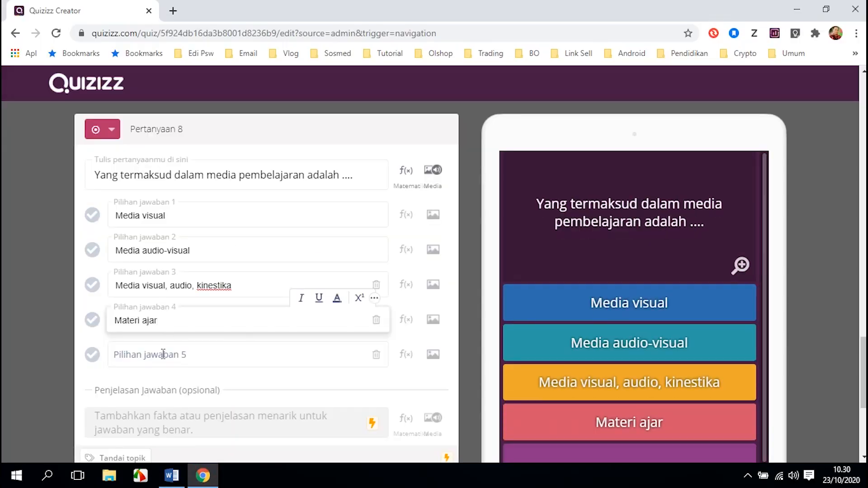
{"action": "type", "text": "Bahan ajar"}
Mark "Media visual, audio, kinestika" as the correct answer and save question 8
{"action": "scroll", "coordinate": [271, 271], "scroll_direction": "down", "scroll_amount": 3}
{"action": "left_click", "coordinate": [93, 157]}
{"action": "left_click", "coordinate": [420, 357]}
Add question 9 and paste "Yang termaksud jenis media visual adalah ...." from the Word document as its text
{"action": "left_click", "coordinate": [172, 476]}
{"action": "left_click_drag", "start_coordinate": [236, 274], "coordinate": [440, 274]}
{"action": "key", "text": "ctrl+c"}
{"action": "left_click", "coordinate": [203, 476]}
{"action": "left_click", "coordinate": [398, 120]}
{"action": "key", "text": "ctrl+v"}
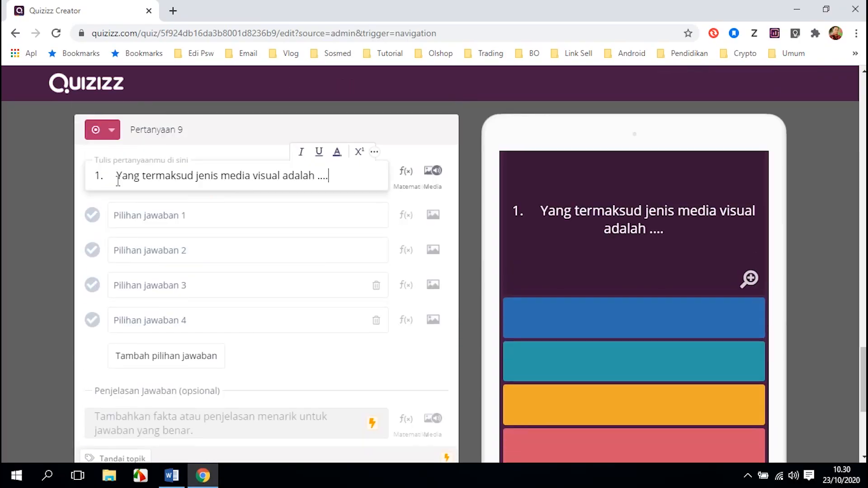
Fill options 1 to 3 of question 9 with "Radio, grafik dan chart", "Demonstrasi, chart dan grafik" and "Televisi, radio, dan telepon" from the Word document
{"action": "left_click", "coordinate": [172, 476]}
{"action": "left_click_drag", "start_coordinate": [252, 288], "coordinate": [358, 288]}
{"action": "left_click", "coordinate": [203, 476]}
{"action": "key", "text": "ctrl+v"}
{"action": "left_click", "coordinate": [171, 476]}
{"action": "left_click_drag", "start_coordinate": [252, 302], "coordinate": [386, 302]}
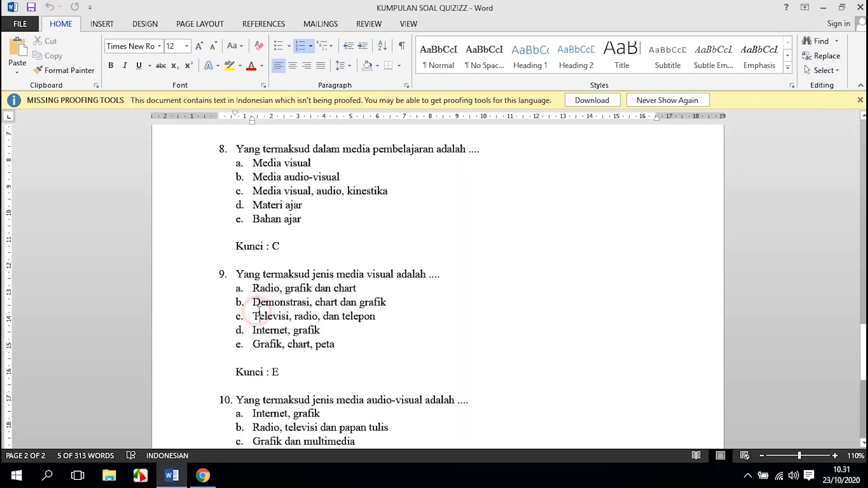
{"action": "left_click", "coordinate": [203, 475]}
{"action": "key", "text": "ctrl+v"}
{"action": "left_click", "coordinate": [143, 291]}
Copy "Internet, grafik" and "Grafik, chart, peta" from the Word document into answer options 4 and 5 of question 9
{"action": "left_click_drag", "start_coordinate": [256, 330], "coordinate": [320, 330]}
{"action": "key", "text": "ctrl+c"}
{"action": "left_click", "coordinate": [203, 475]}
{"action": "key", "text": "ctrl+v"}
{"action": "left_click", "coordinate": [172, 476]}
{"action": "left_click_drag", "start_coordinate": [254, 345], "coordinate": [333, 345]}
{"action": "left_click", "coordinate": [203, 475]}
{"action": "key", "text": "ctrl+v"}
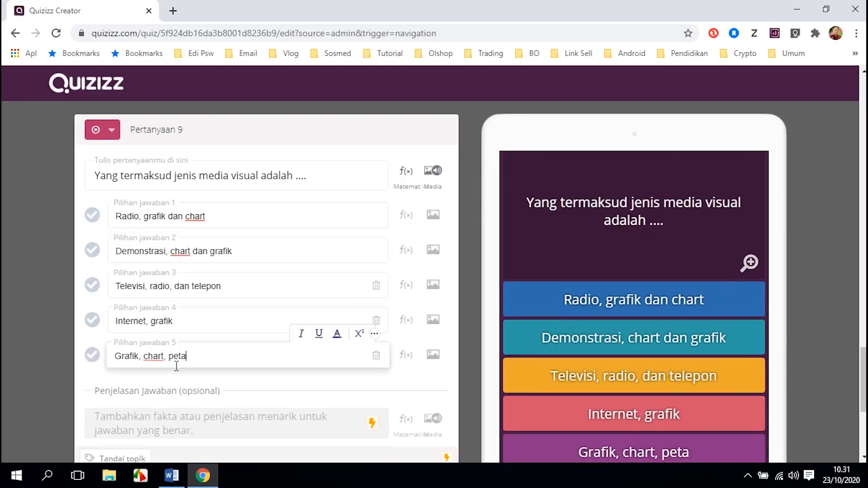
Mark "Grafik, chart, peta" as correct, save question 9, and copy the question 10 text from the Word document for a new question
{"action": "left_click", "coordinate": [92, 228]}
{"action": "left_click", "coordinate": [171, 475]}
{"action": "left_click_drag", "start_coordinate": [236, 302], "coordinate": [470, 303]}
{"action": "key", "text": "ctrl+c"}
{"action": "left_click", "coordinate": [202, 476]}
{"action": "left_click", "coordinate": [420, 357]}
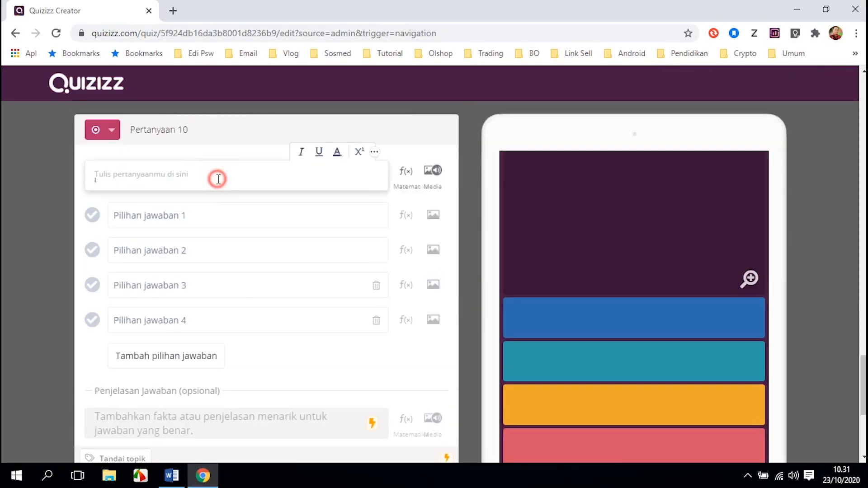
Copy "Internet, grafik" and "Radio, televisi dan papan tulis" from the Word document into answer options 1 and 2 of question 10
{"action": "left_click", "coordinate": [172, 476]}
{"action": "left_click_drag", "start_coordinate": [252, 316], "coordinate": [319, 316]}
{"action": "left_click", "coordinate": [203, 476]}
{"action": "key", "text": "ctrl+v"}
{"action": "left_click", "coordinate": [172, 476]}
{"action": "left_click_drag", "start_coordinate": [252, 330], "coordinate": [388, 330]}
{"action": "left_click", "coordinate": [203, 475]}
{"action": "key", "text": "ctrl+v"}
Copy "Grafik dan multimedia" and "Film, video dan televisi" from the Word document into answer options 3 and 4 of question 10
{"action": "left_click", "coordinate": [172, 475]}
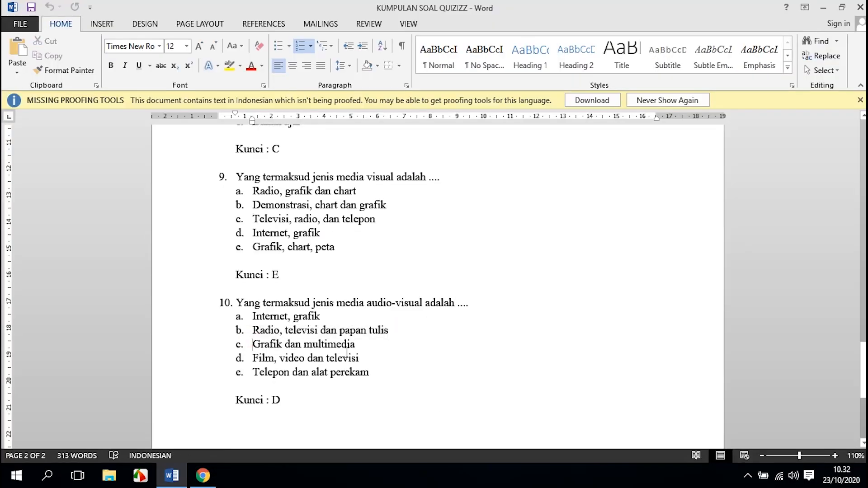
{"action": "left_click_drag", "start_coordinate": [253, 344], "coordinate": [355, 344]}
{"action": "left_click", "coordinate": [202, 475]}
{"action": "key", "text": "ctrl+v"}
{"action": "left_click", "coordinate": [172, 475]}
{"action": "left_click_drag", "start_coordinate": [252, 358], "coordinate": [358, 358]}
{"action": "left_click", "coordinate": [202, 475]}
{"action": "key", "text": "ctrl+v"}
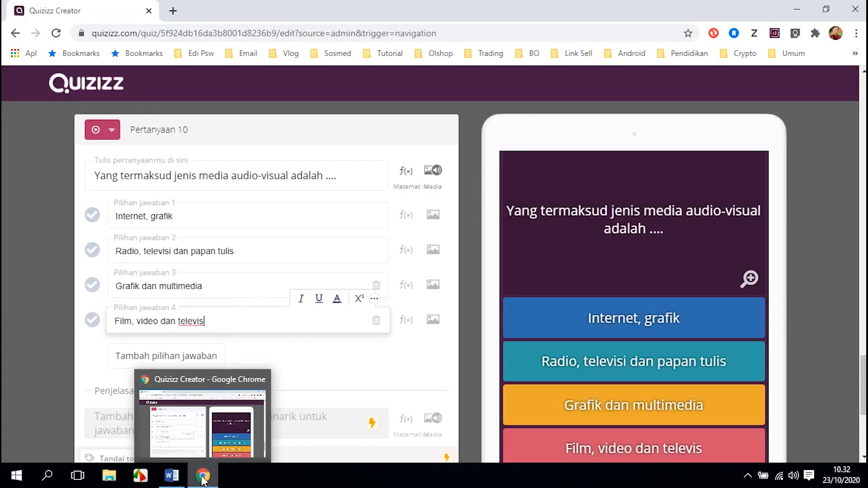
Add "Telepon dan alat perekam" from the Word document as the fifth answer option of question 10 and mark it as correct
{"action": "left_click", "coordinate": [172, 475]}
{"action": "left_click_drag", "start_coordinate": [253, 372], "coordinate": [369, 372]}
{"action": "left_click", "coordinate": [202, 475]}
{"action": "key", "text": "ctrl+v"}
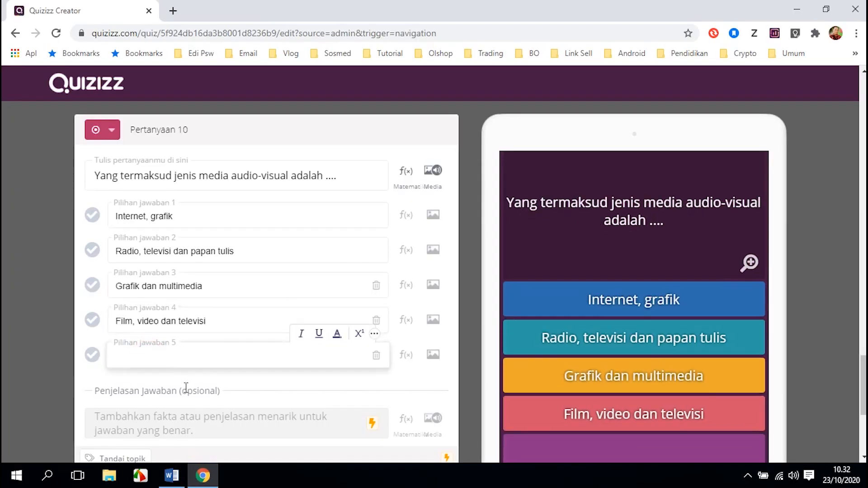
{"action": "left_click", "coordinate": [171, 475]}
{"action": "left_click", "coordinate": [202, 476]}
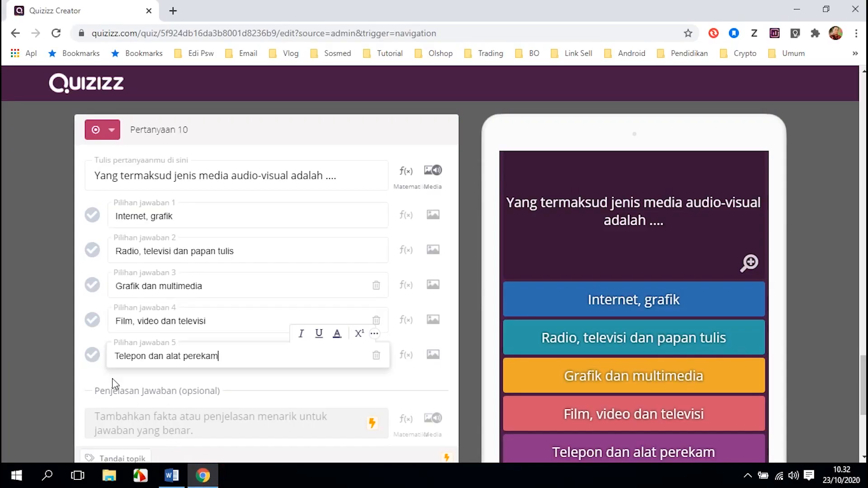
{"action": "left_click", "coordinate": [94, 354]}
{"action": "scroll", "coordinate": [94, 357], "scroll_direction": "down", "scroll_amount": 3}
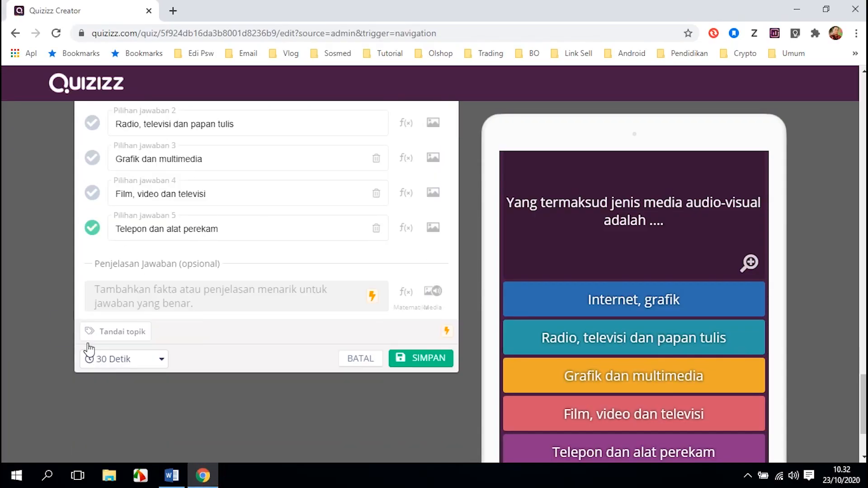
Set the time limit of question 10 to 60 seconds (60 Detik) and save the question
{"action": "left_click", "coordinate": [120, 360]}
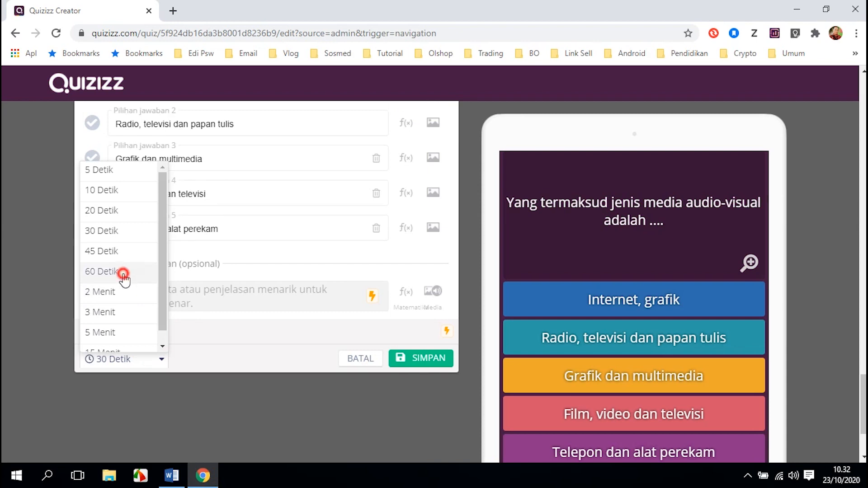
{"action": "left_click", "coordinate": [121, 273]}
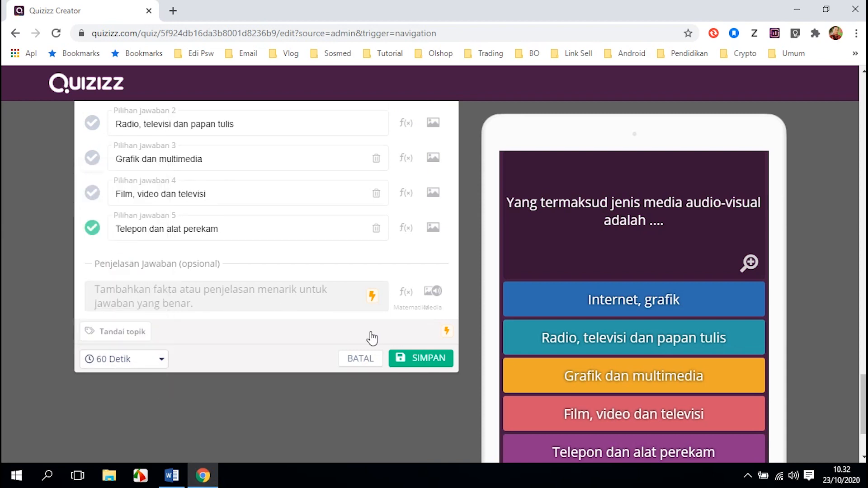
{"action": "left_click", "coordinate": [416, 359]}
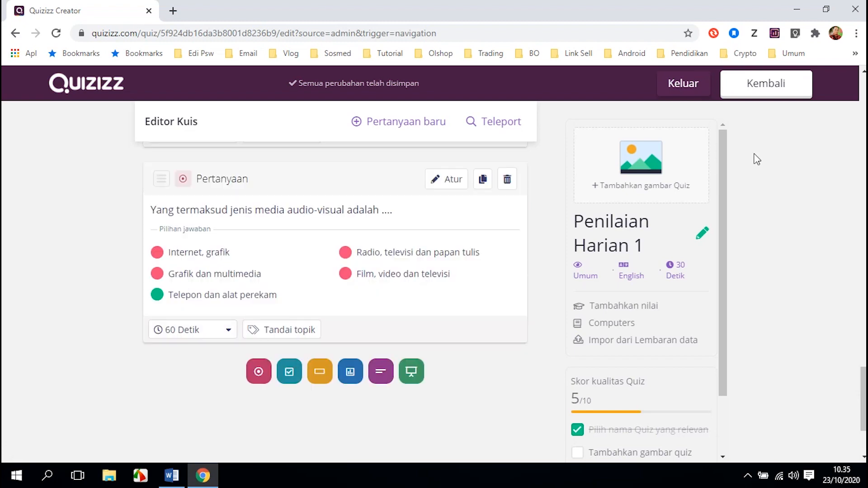
Leave the question editor for the quiz details and set the quiz language to Indonesian
{"action": "scroll", "coordinate": [755, 158], "scroll_direction": "up", "scroll_amount": 10}
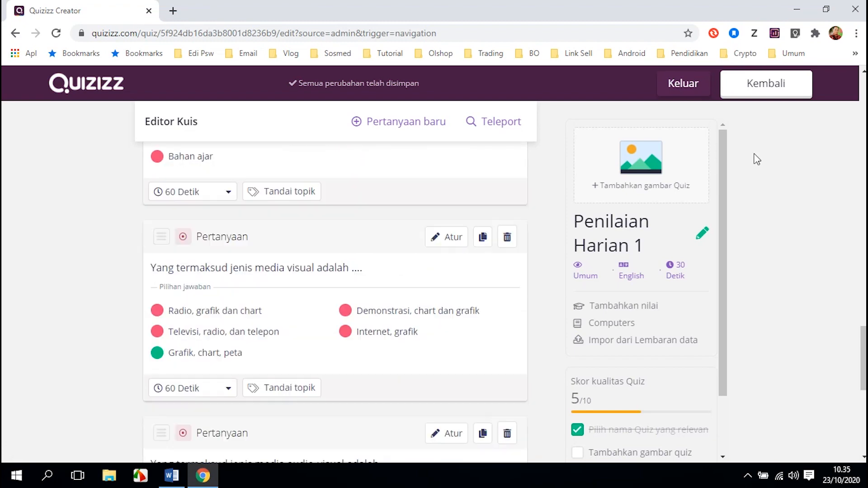
{"action": "left_click", "coordinate": [765, 88]}
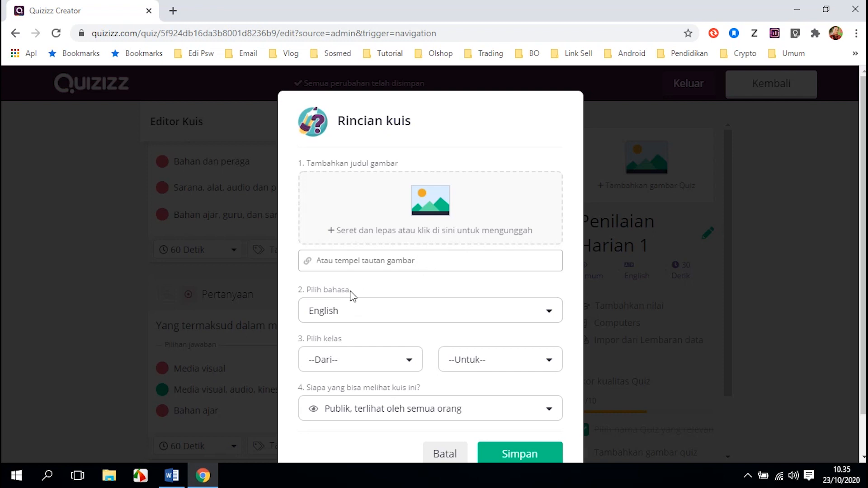
{"action": "left_click", "coordinate": [365, 310]}
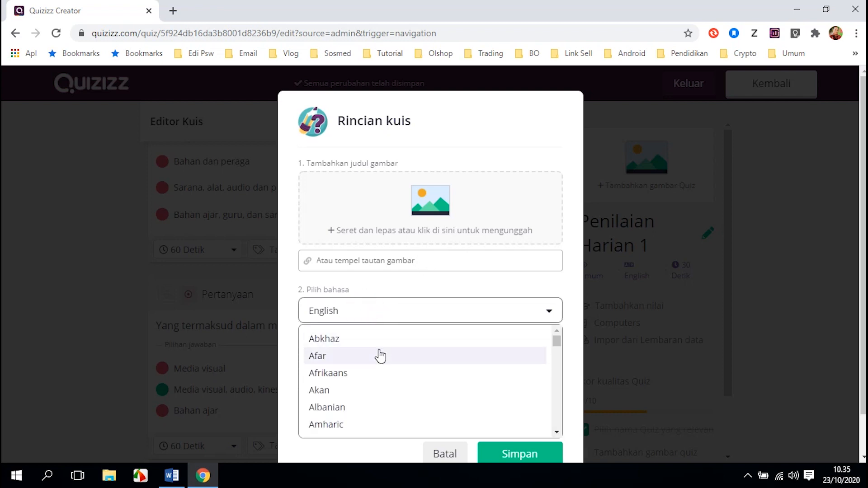
{"action": "scroll", "coordinate": [380, 356], "scroll_direction": "down", "scroll_amount": 7}
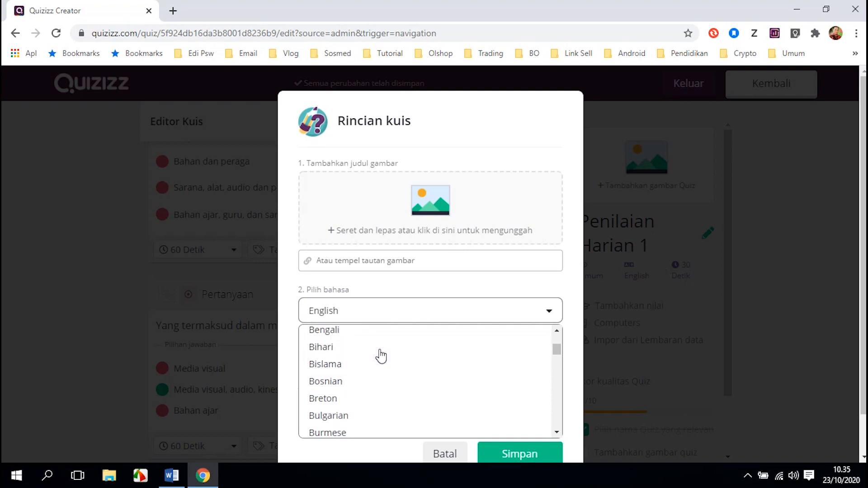
{"action": "scroll", "coordinate": [381, 355], "scroll_direction": "down", "scroll_amount": 9}
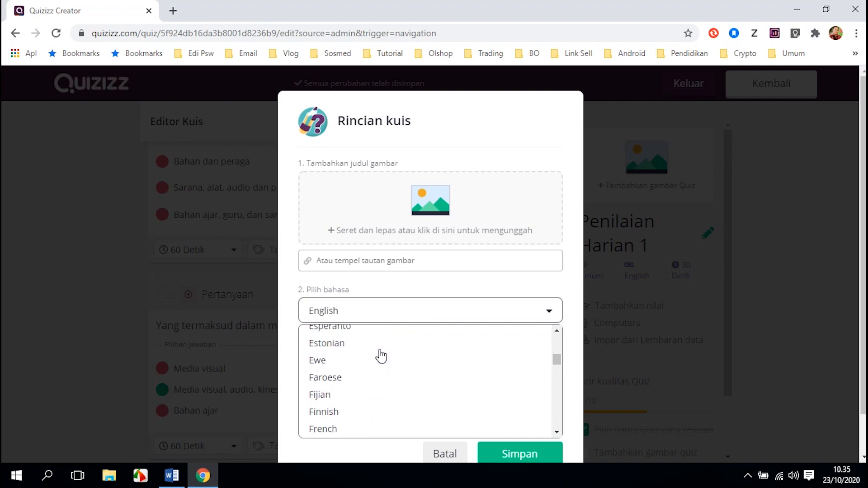
{"action": "scroll", "coordinate": [381, 356], "scroll_direction": "down", "scroll_amount": 9}
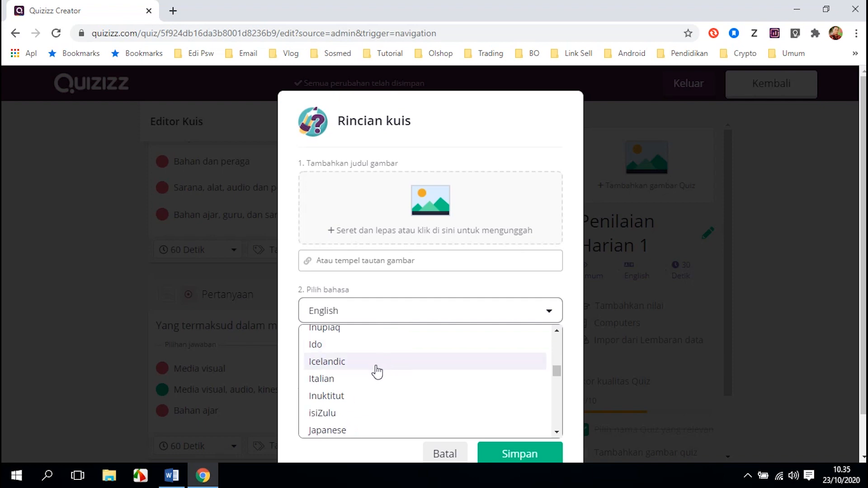
{"action": "scroll", "coordinate": [380, 375], "scroll_direction": "down", "scroll_amount": 1}
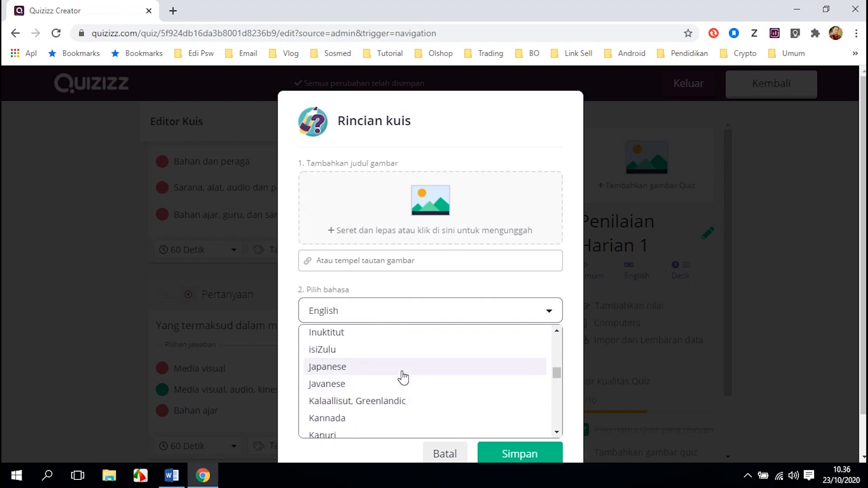
{"action": "scroll", "coordinate": [403, 377], "scroll_direction": "up", "scroll_amount": 4}
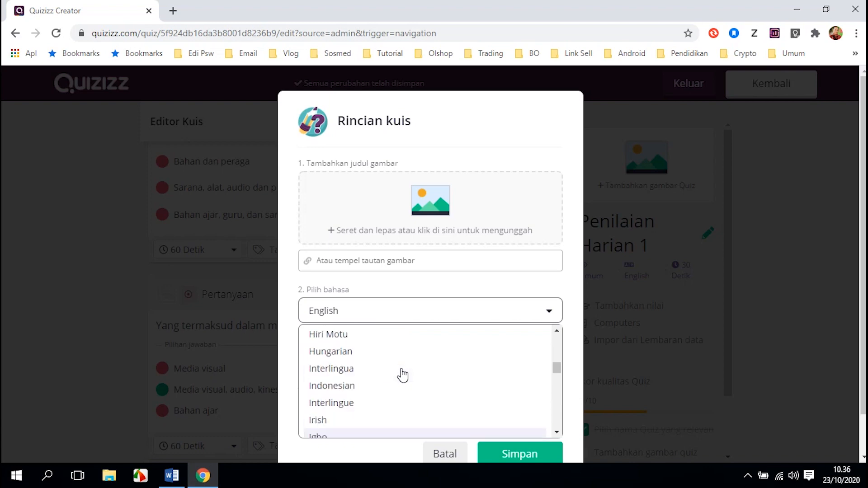
{"action": "left_click", "coordinate": [369, 386]}
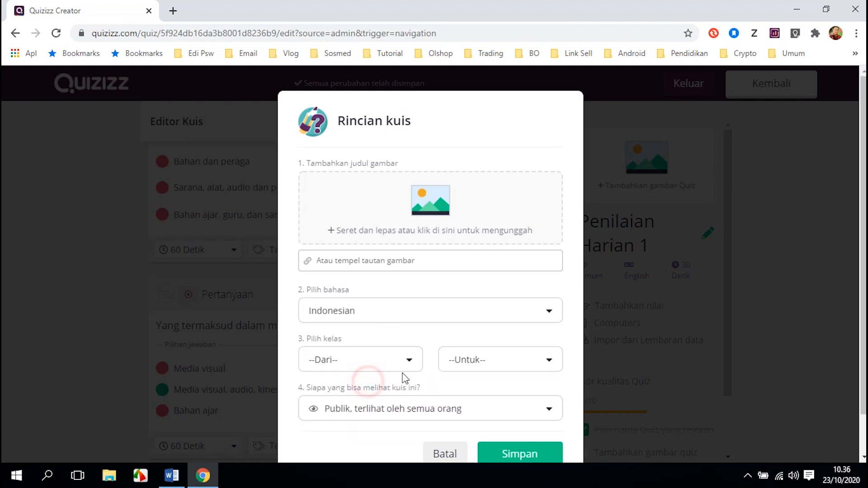
Set the quiz's grade range to 10th only and save the quiz details
{"action": "left_click", "coordinate": [364, 368]}
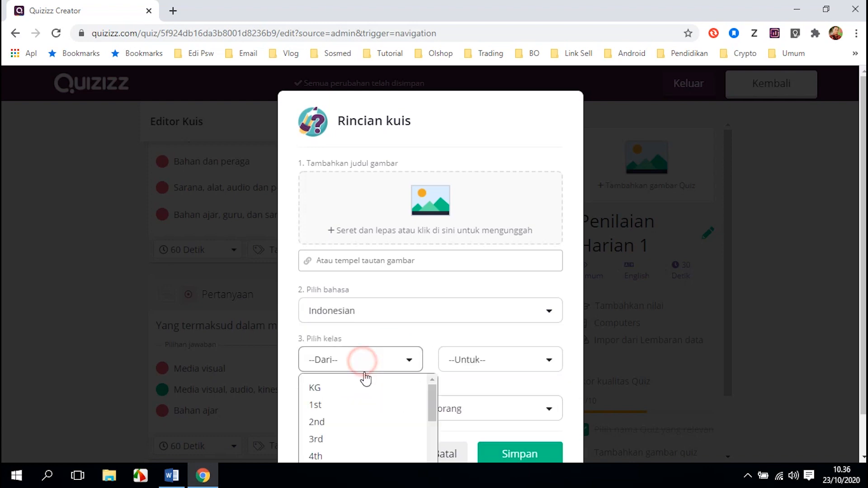
{"action": "scroll", "coordinate": [373, 402], "scroll_direction": "down", "scroll_amount": 4}
{"action": "scroll", "coordinate": [370, 405], "scroll_direction": "up", "scroll_amount": 1}
{"action": "scroll", "coordinate": [370, 405], "scroll_direction": "down", "scroll_amount": 2}
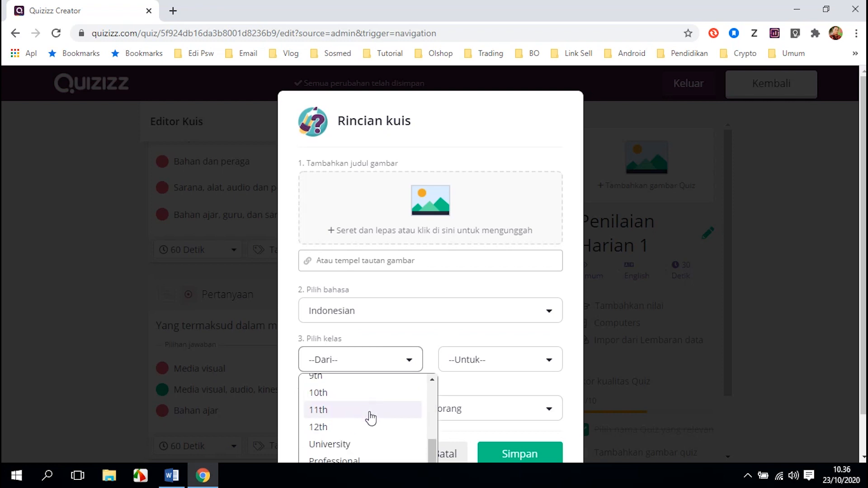
{"action": "left_click", "coordinate": [364, 394]}
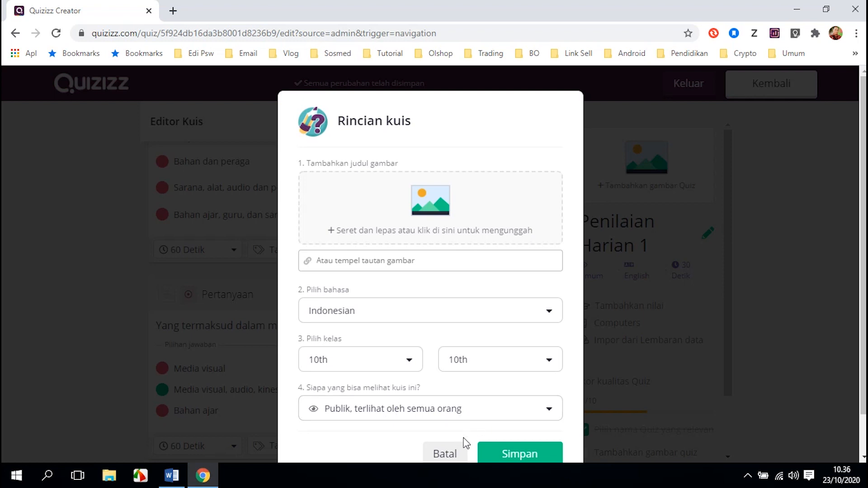
{"action": "left_click", "coordinate": [518, 452]}
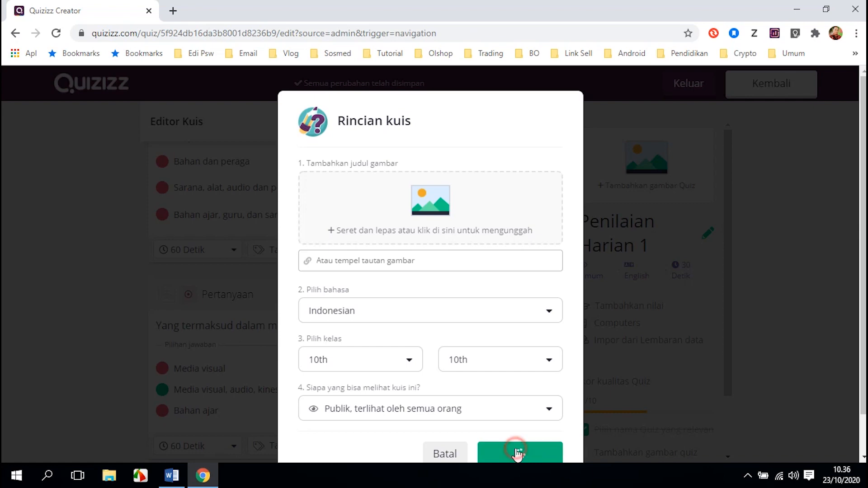